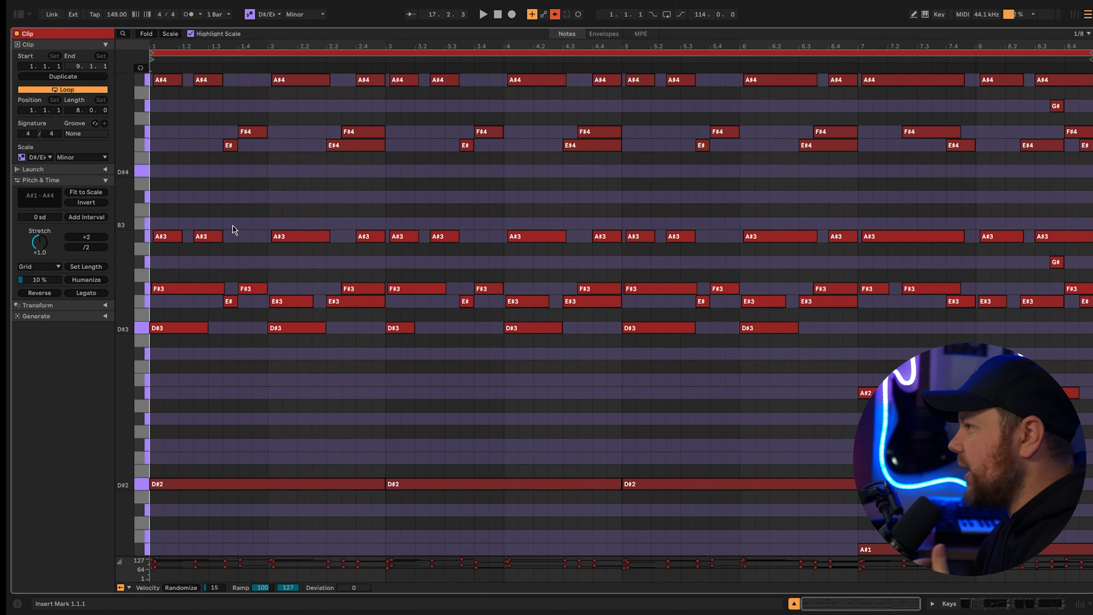
# Examine the Keys clip's chord and repeating notes, from the first chord through the E#3 notes to the A#2 notes in bars 7 and 8.
pyautogui.moveTo(168, 215); pyautogui.dragTo(169, 327)
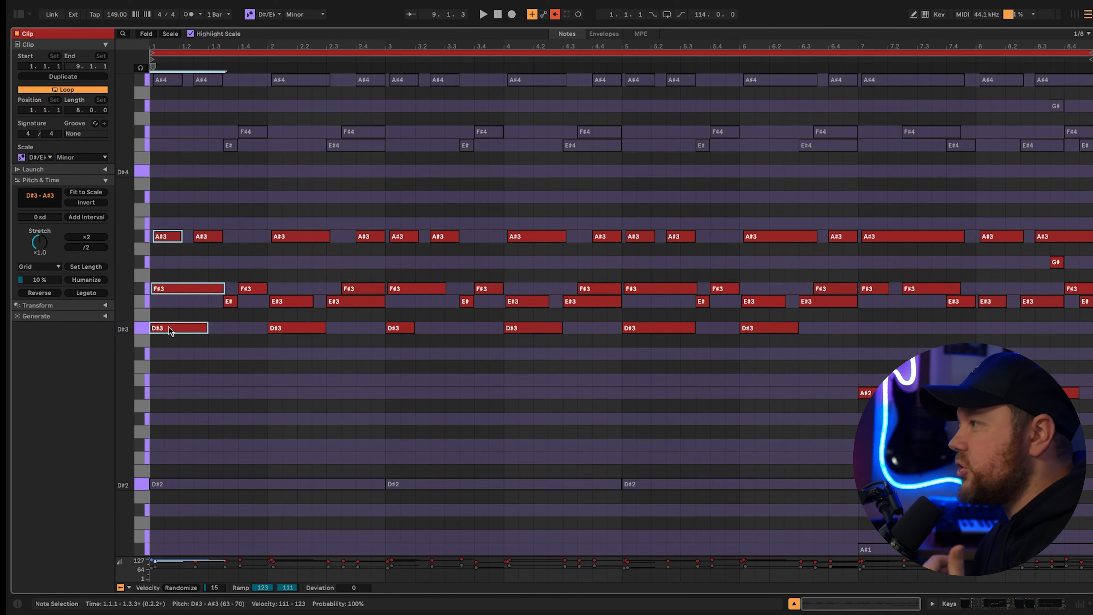
pyautogui.click(291, 302)
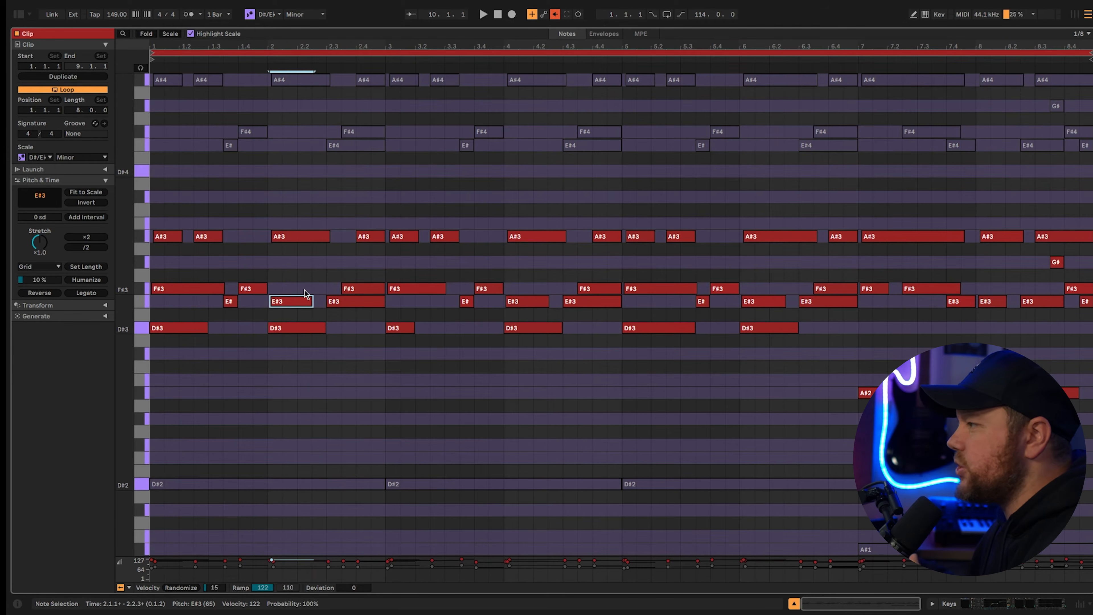
pyautogui.moveTo(413, 226); pyautogui.dragTo(414, 341)
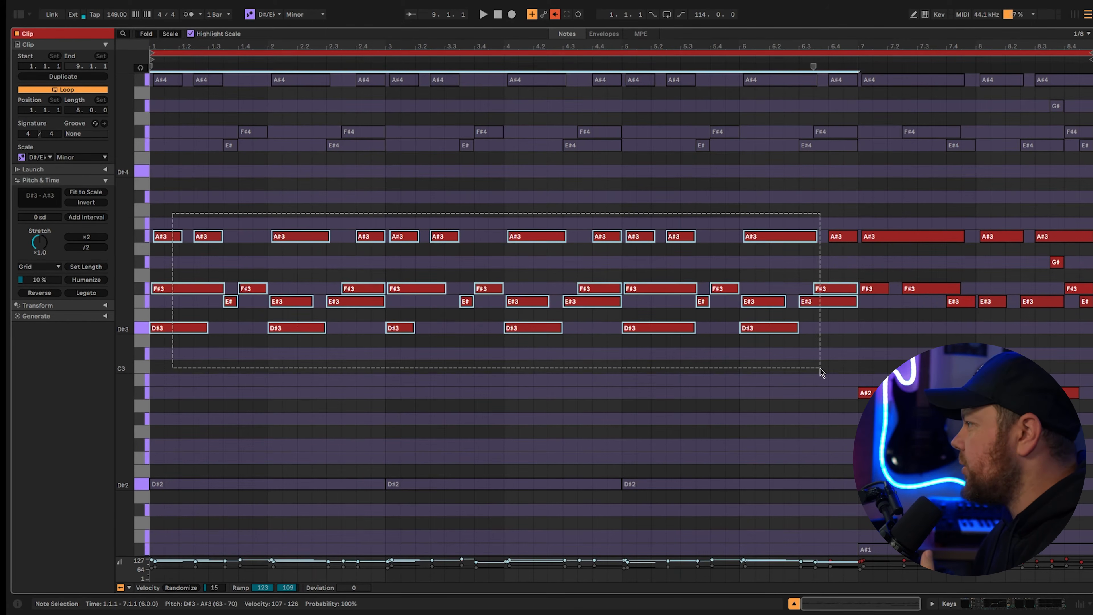
pyautogui.click(943, 425)
pyautogui.moveTo(860, 373); pyautogui.dragTo(977, 411)
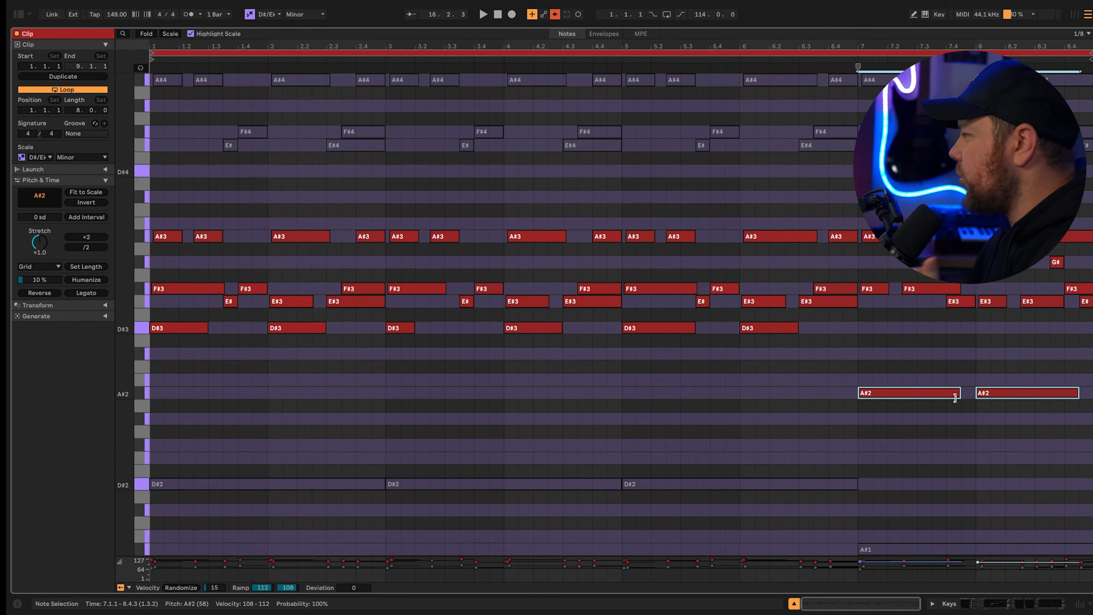
pyautogui.scroll(1, 237, 288)
pyautogui.click(210, 260)
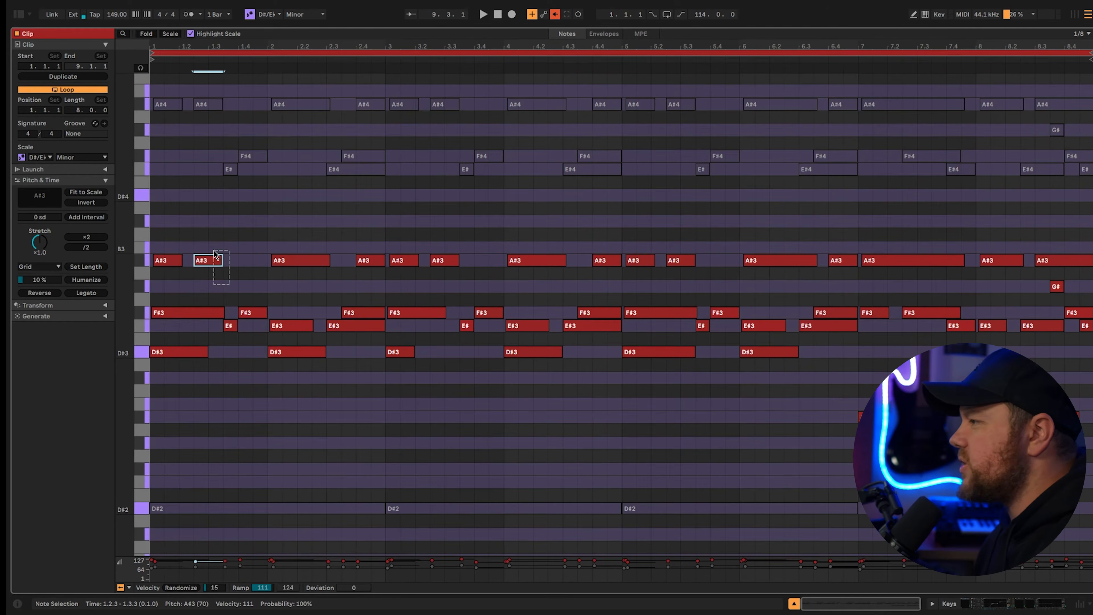
pyautogui.click(253, 326)
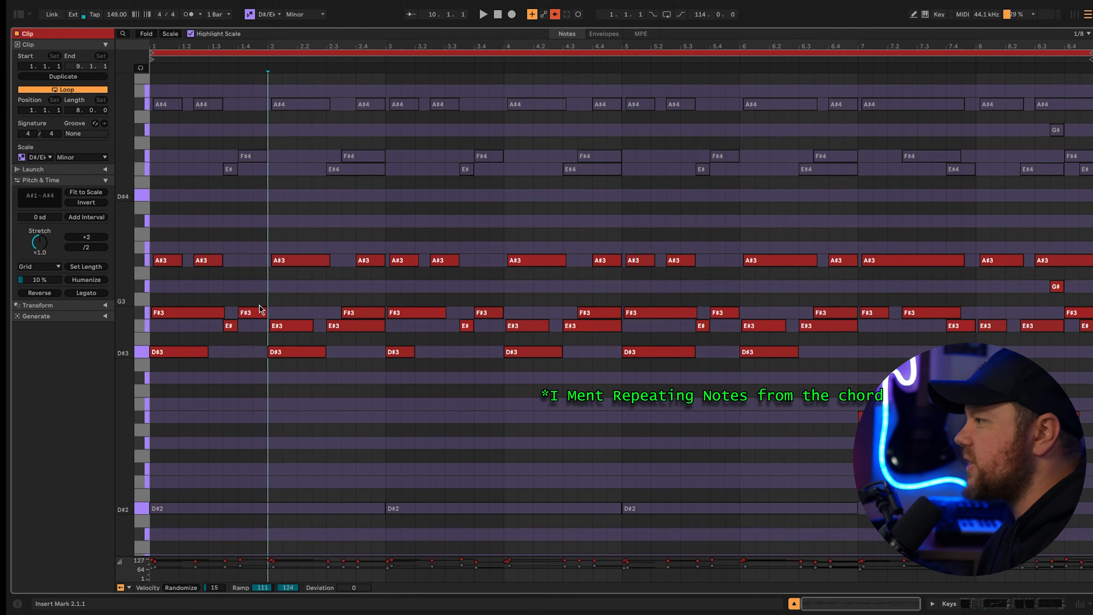
pyautogui.click(230, 325)
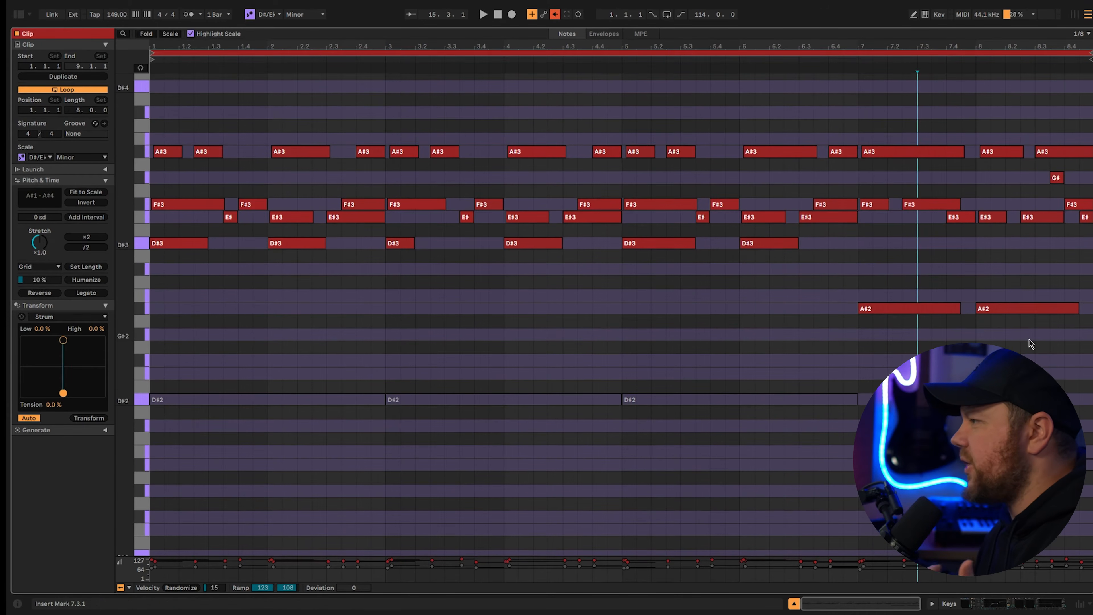
# Reactivate the muted D#2 and A#1 bass notes and the muted E#4 to A#4 upper-octave notes in the Keys clip.
pyautogui.moveTo(1032, 333); pyautogui.dragTo(162, 246)
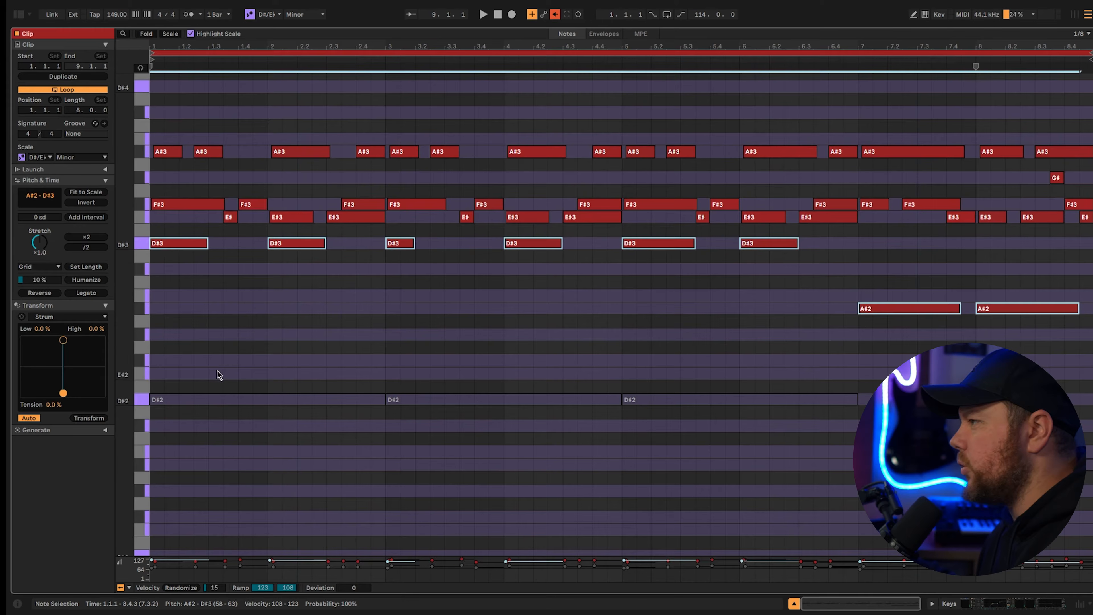
pyautogui.moveTo(173, 354); pyautogui.dragTo(947, 501)
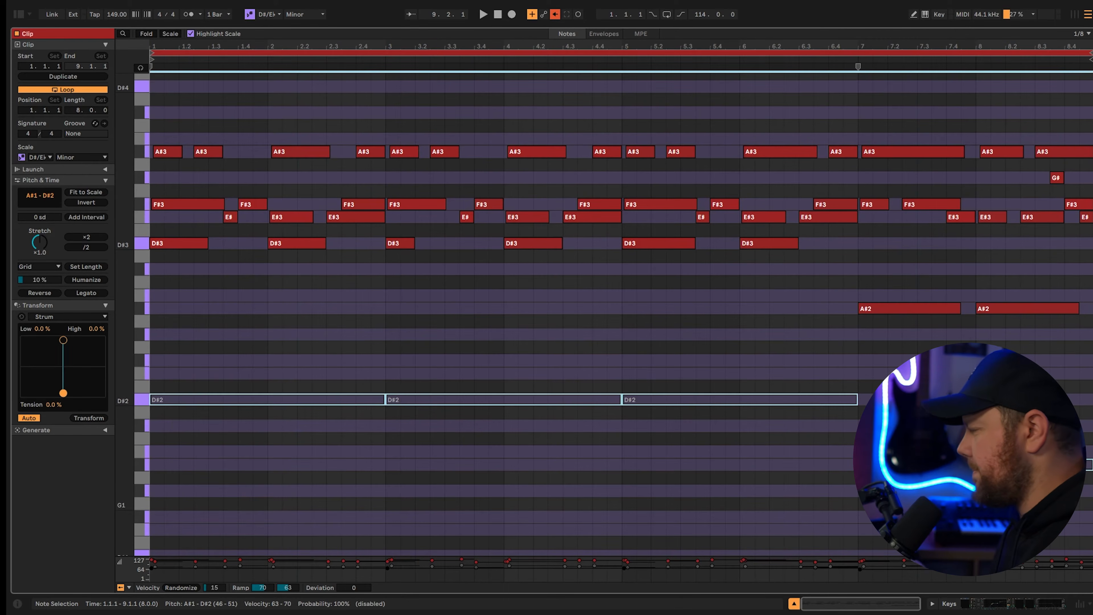
pyautogui.press('0')
pyautogui.click(445, 362)
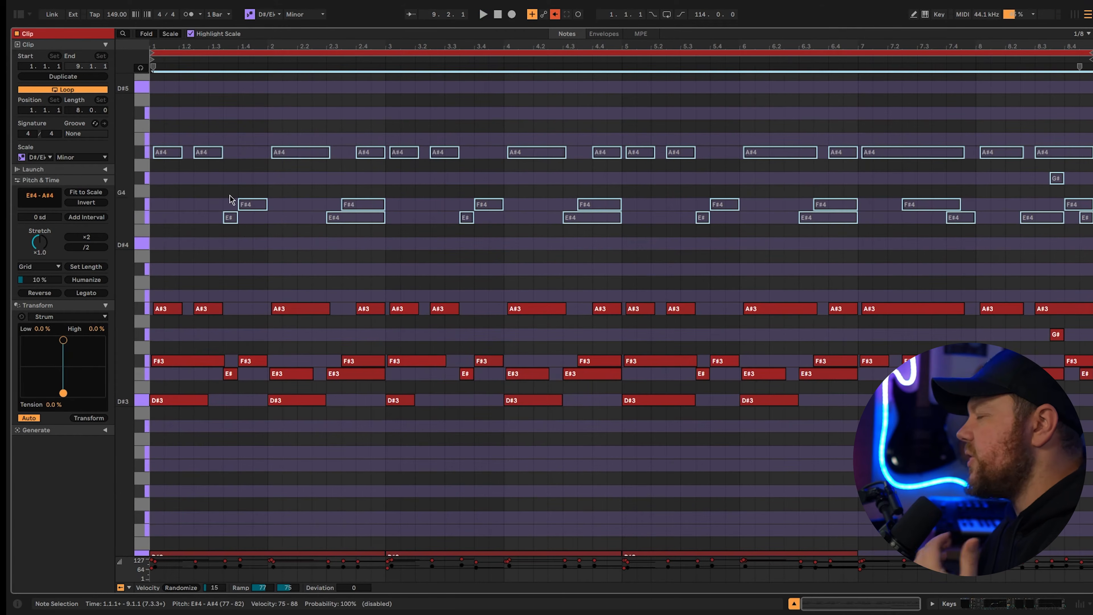
pyautogui.moveTo(169, 286); pyautogui.dragTo(199, 308)
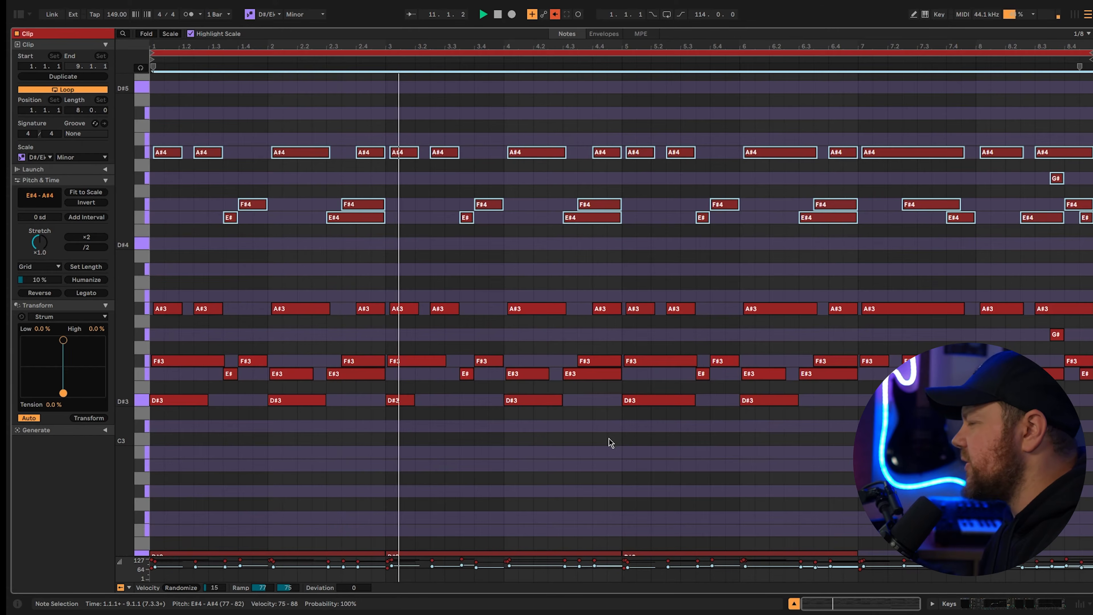
pyautogui.hotkey('ctrl', 'a')
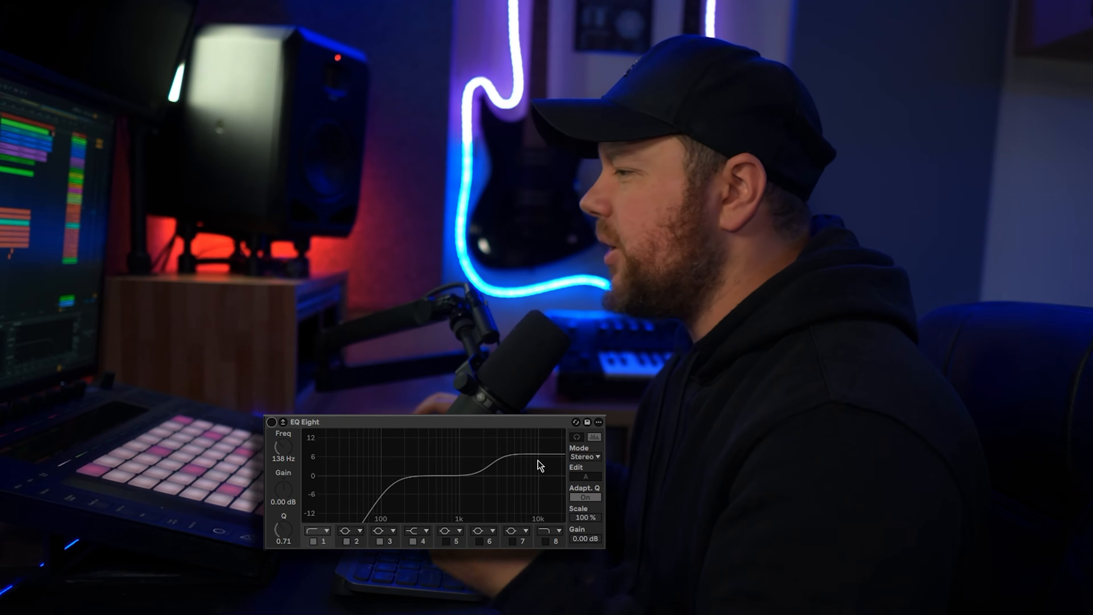
# Enable the Keys track's EQ Eight with the low cut and high-shelf boost, and play back the arrangement.
pyautogui.click(272, 422)
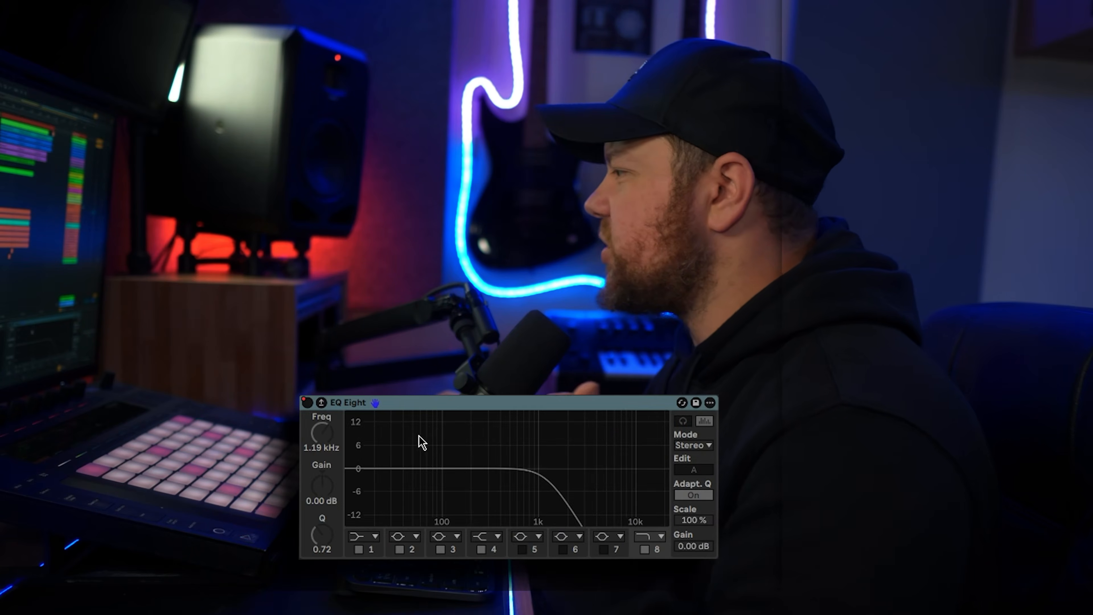
pyautogui.click(443, 403)
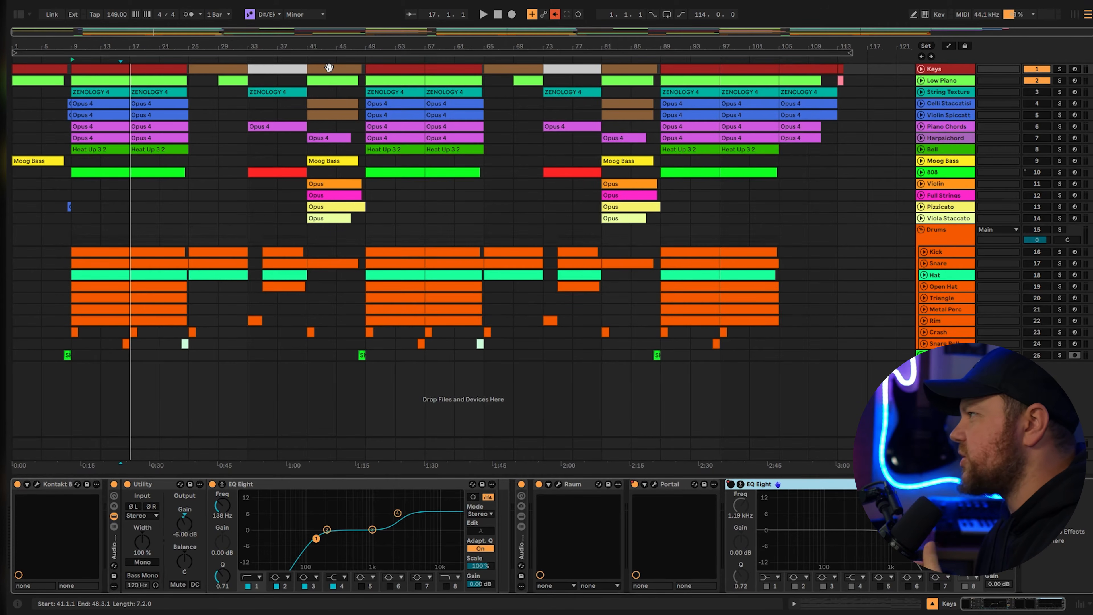
pyautogui.press('space')
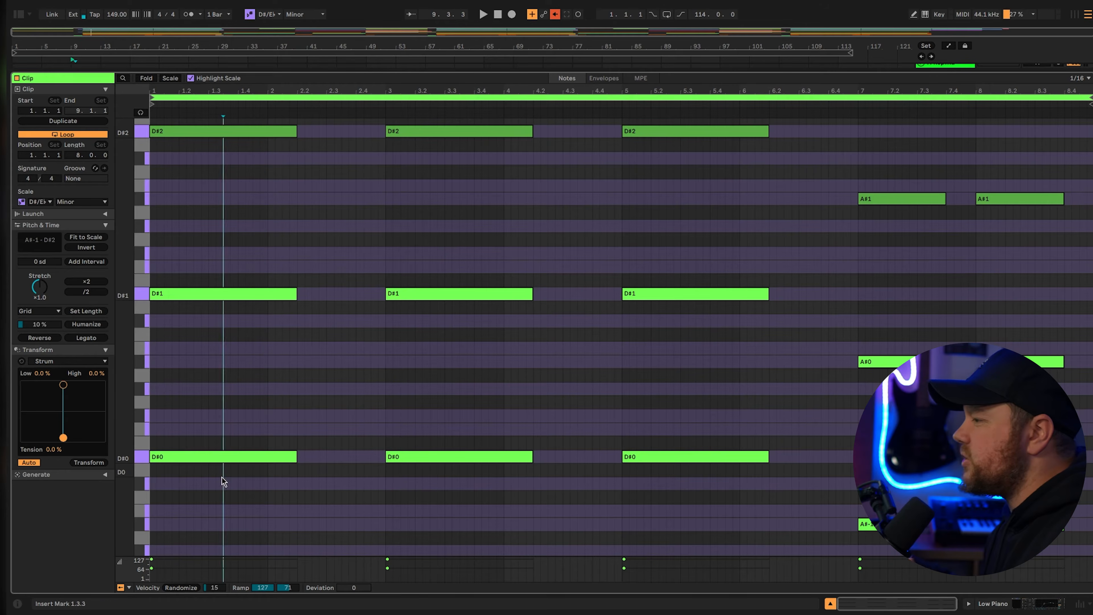
# Examine the Low Piano clip's notes and the Replika delay settings on return track A.
pyautogui.moveTo(222, 481); pyautogui.dragTo(714, 426)
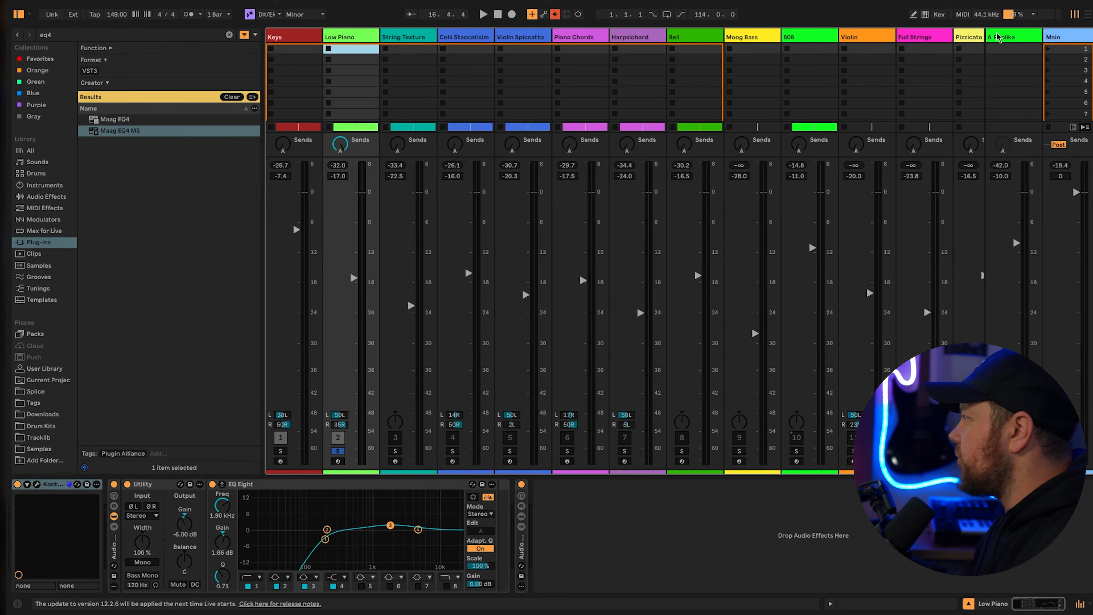
pyautogui.click(1001, 37)
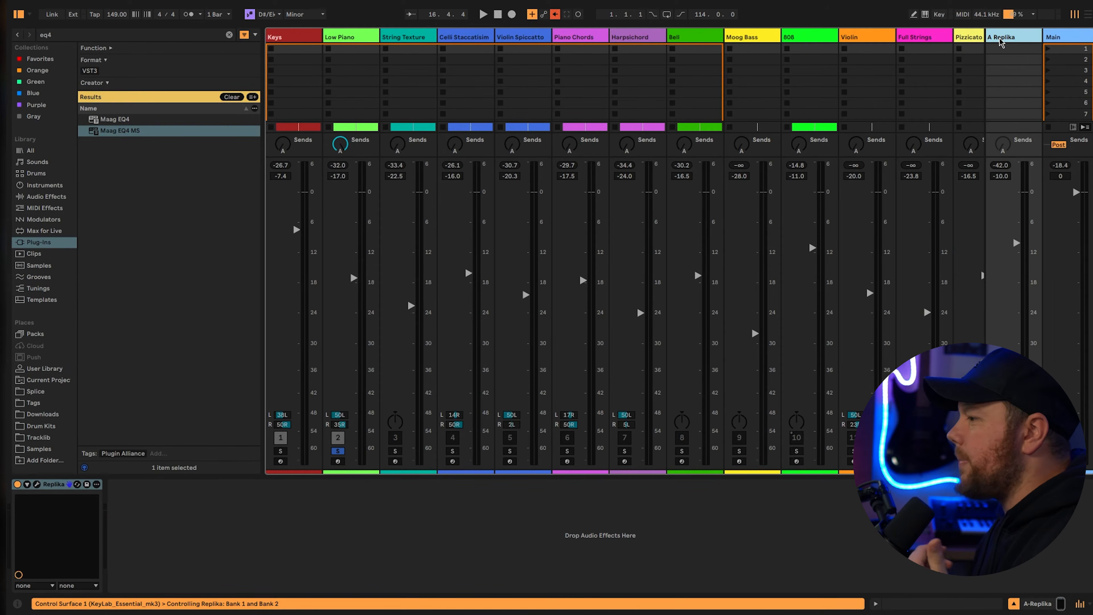
pyautogui.click(37, 485)
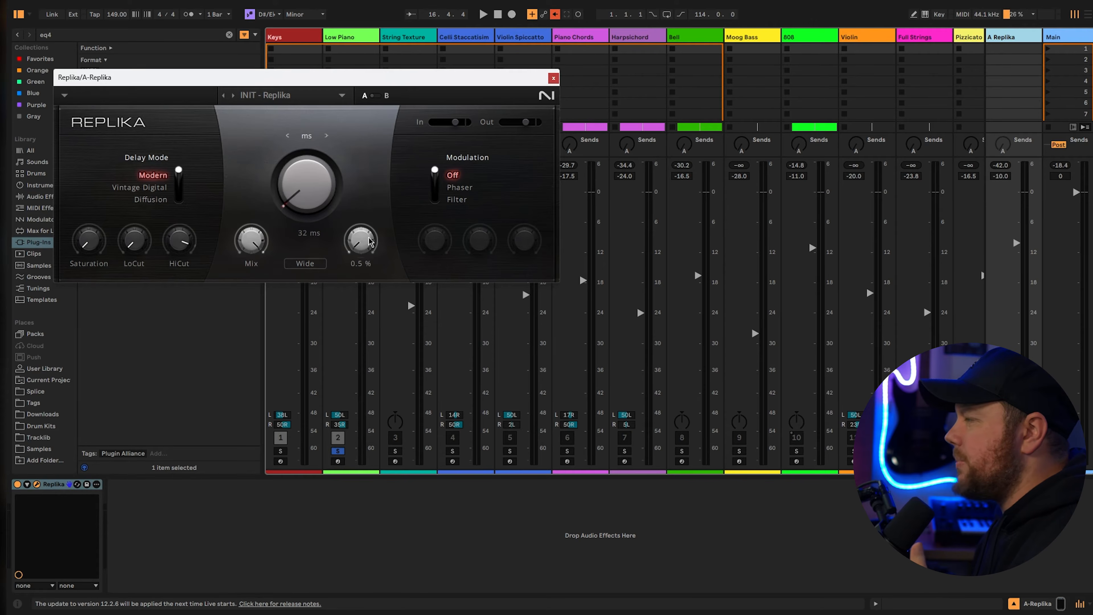
pyautogui.click(551, 79)
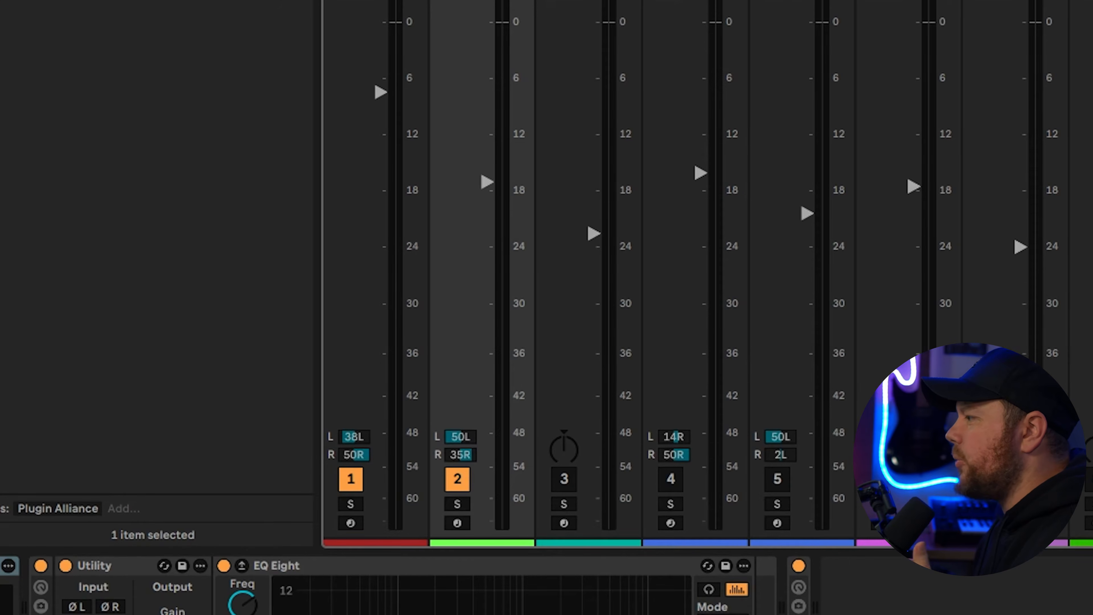
pyautogui.press('Left')
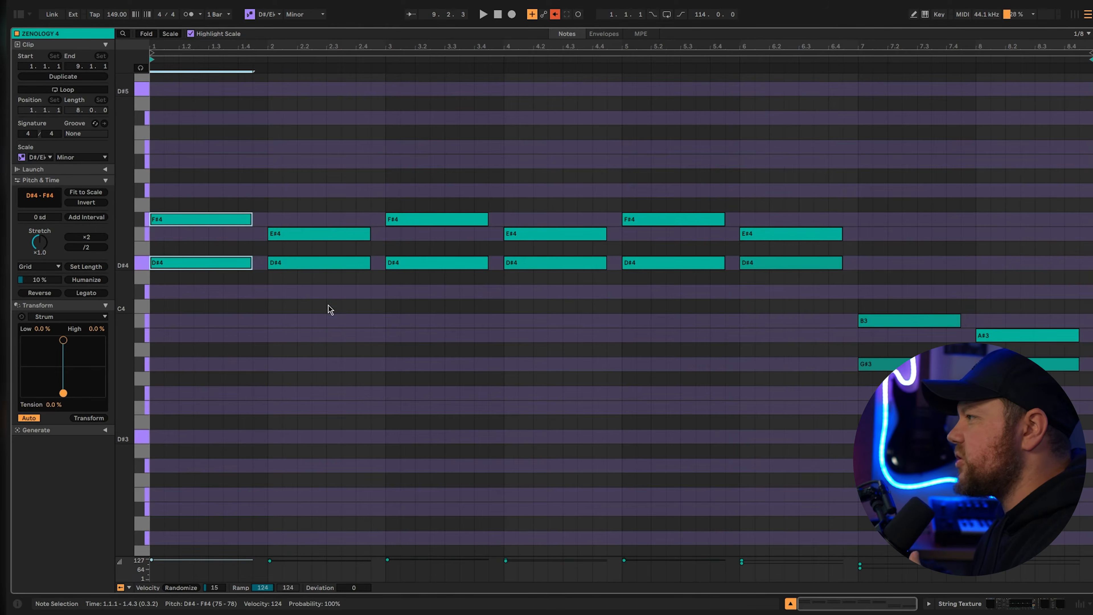
# Examine the two-note chords in the String Texture clip and play the track back with its ShaperBox 3 volume effect.
pyautogui.moveTo(330, 309); pyautogui.dragTo(346, 219)
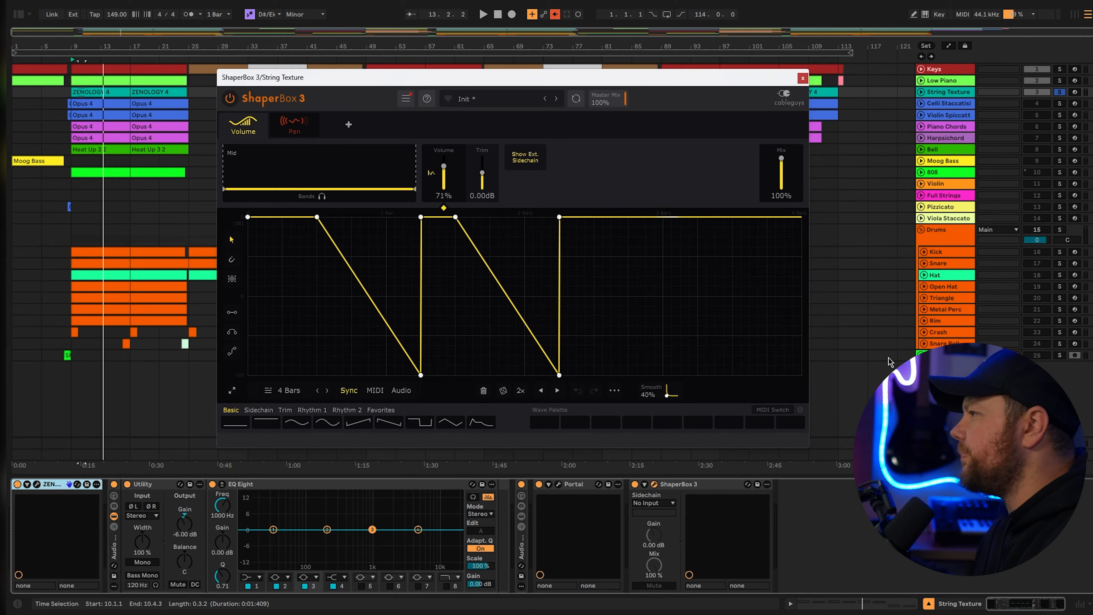
pyautogui.press('space')
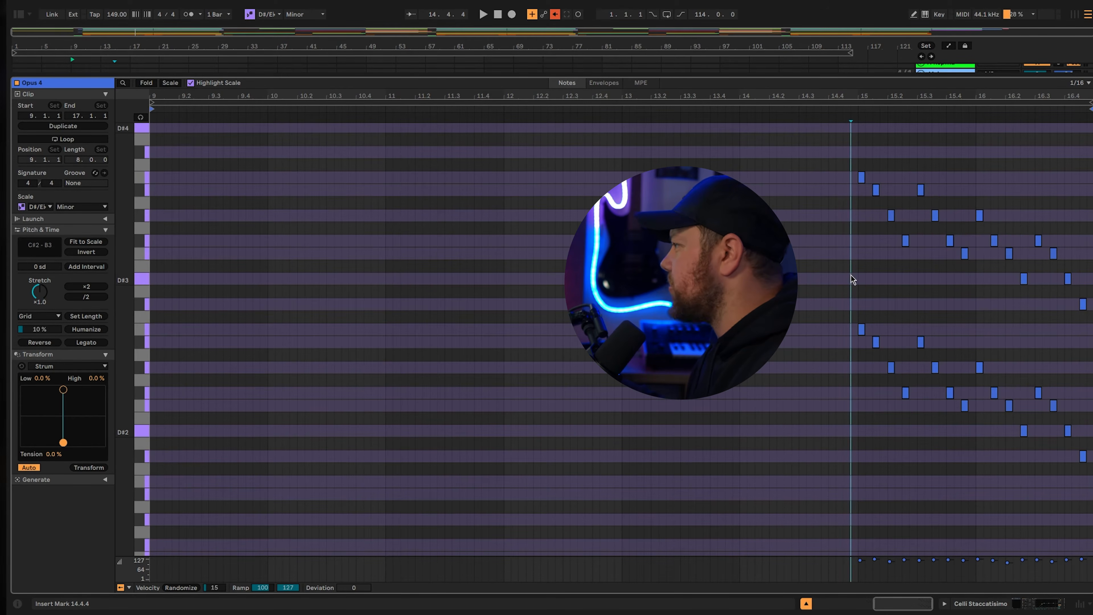
# Play back the Celli Staccatisimo descending run at bar 15 and view the notes of the track's clip at bar 41.
pyautogui.press('space')
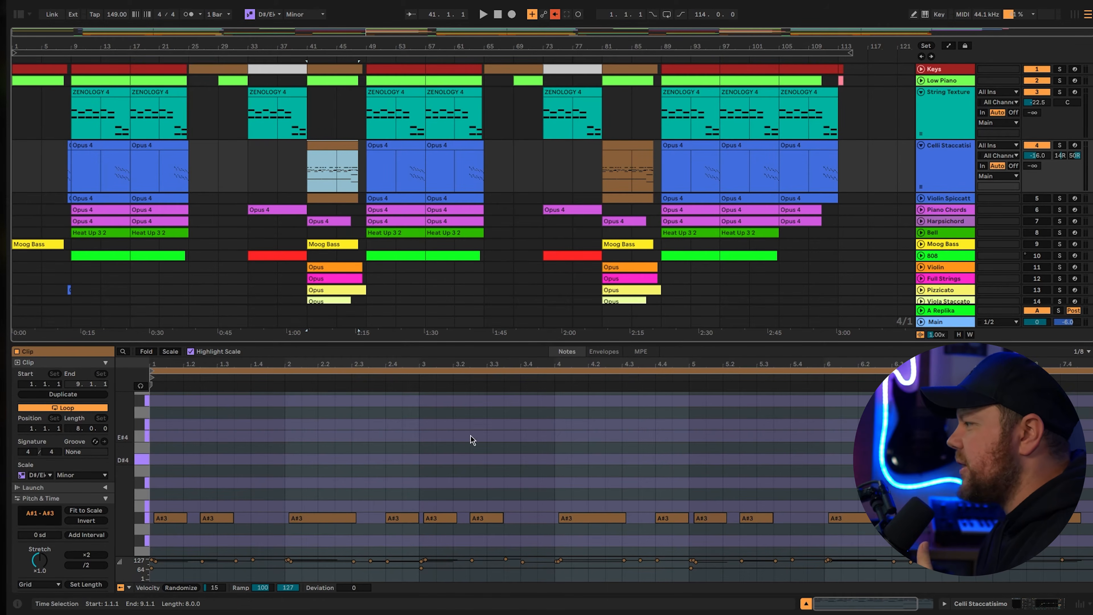
pyautogui.scroll(-2, 467, 439)
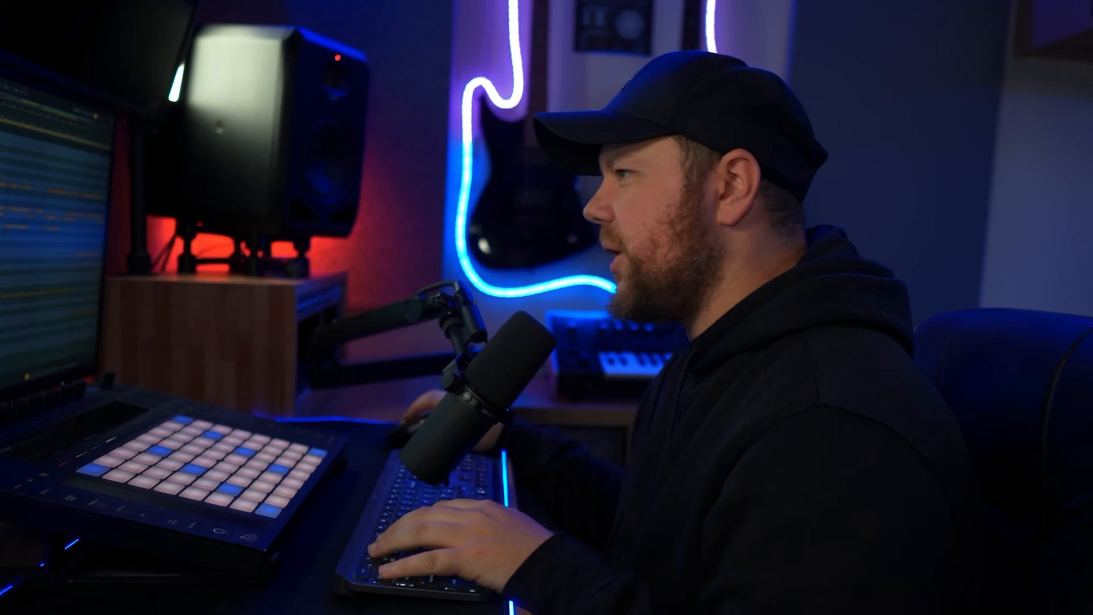
pyautogui.hotkey('ctrl', 'alt', 'e')
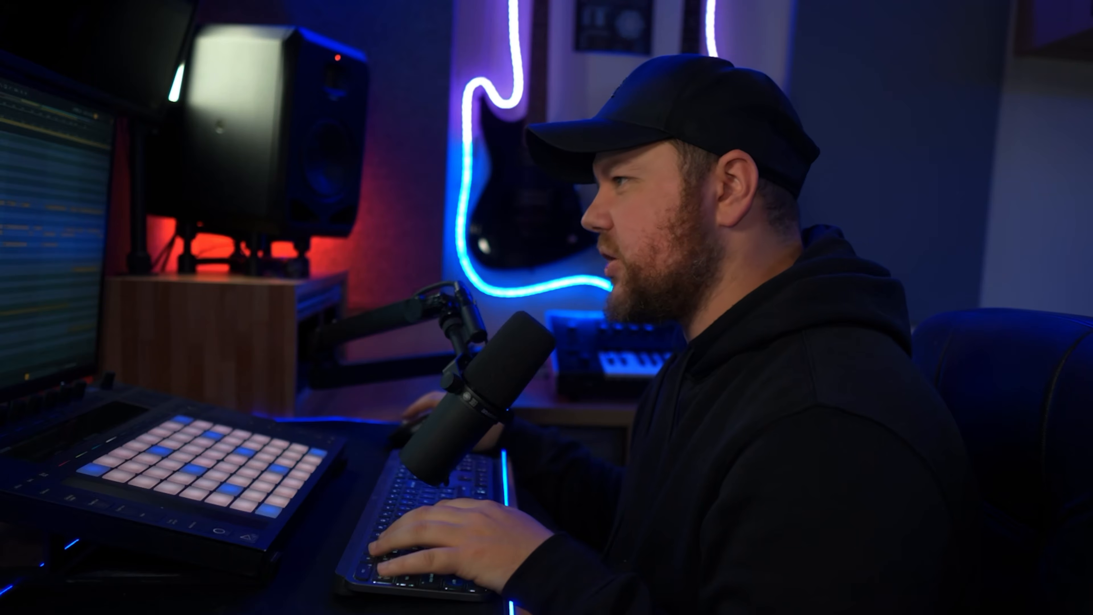
pyautogui.press('space')
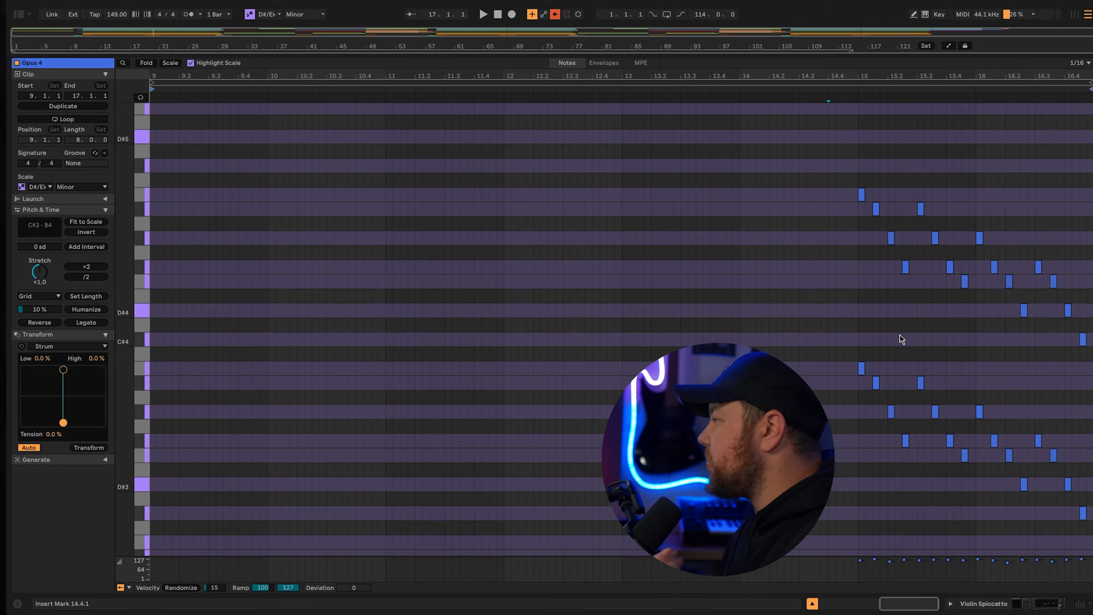
# Examine the Violin Spiccatto run in bars 15 and 16, and play back the violin and Piano Chords parts.
pyautogui.moveTo(842, 169); pyautogui.dragTo(1090, 506)
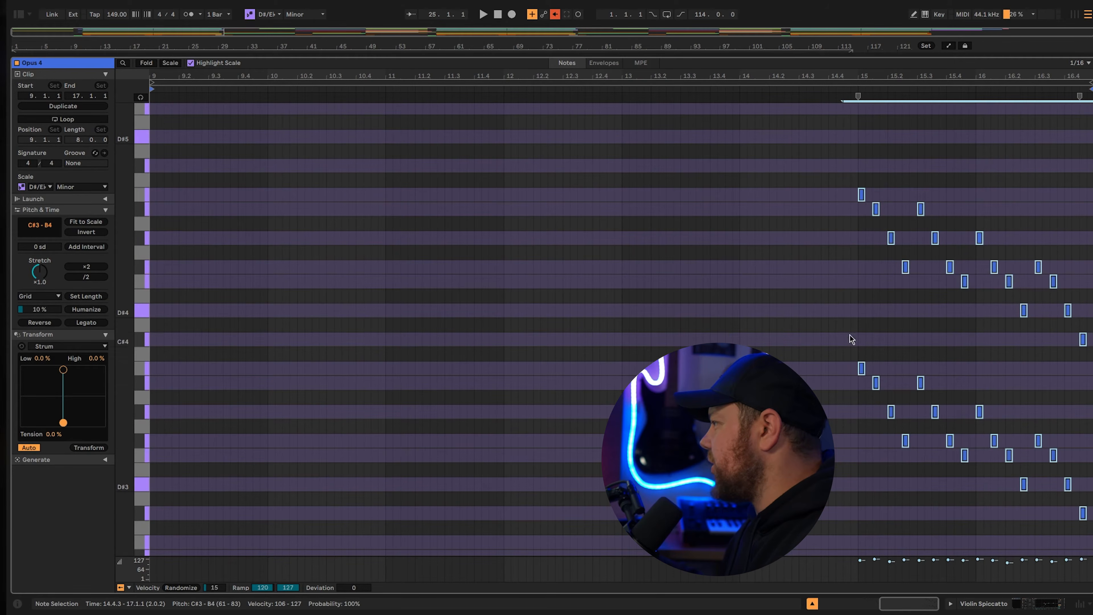
pyautogui.click(856, 320)
pyautogui.press('space')
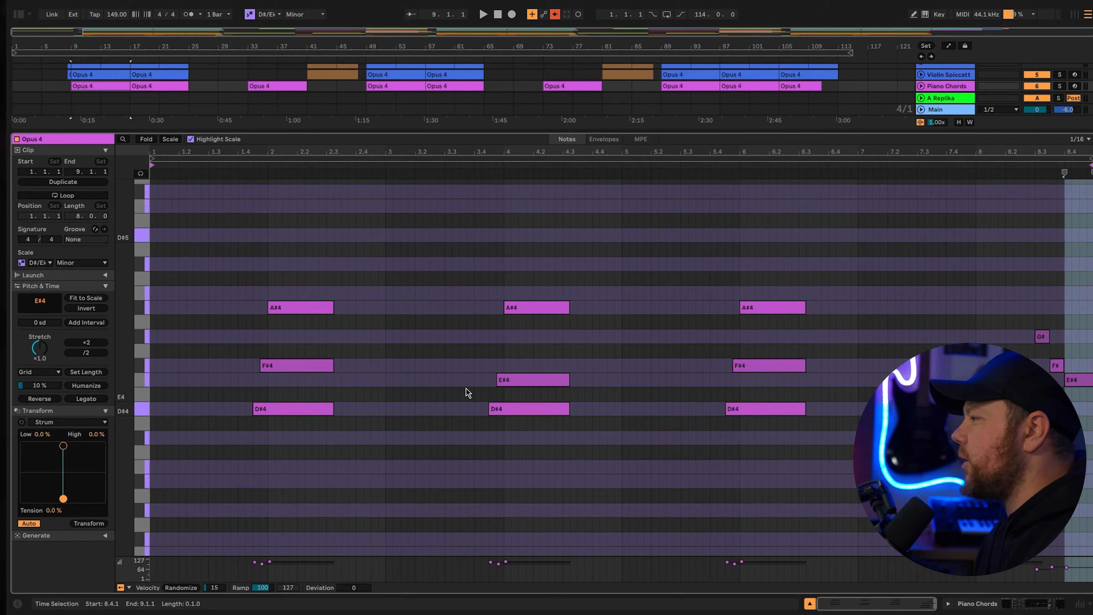
pyautogui.press('space')
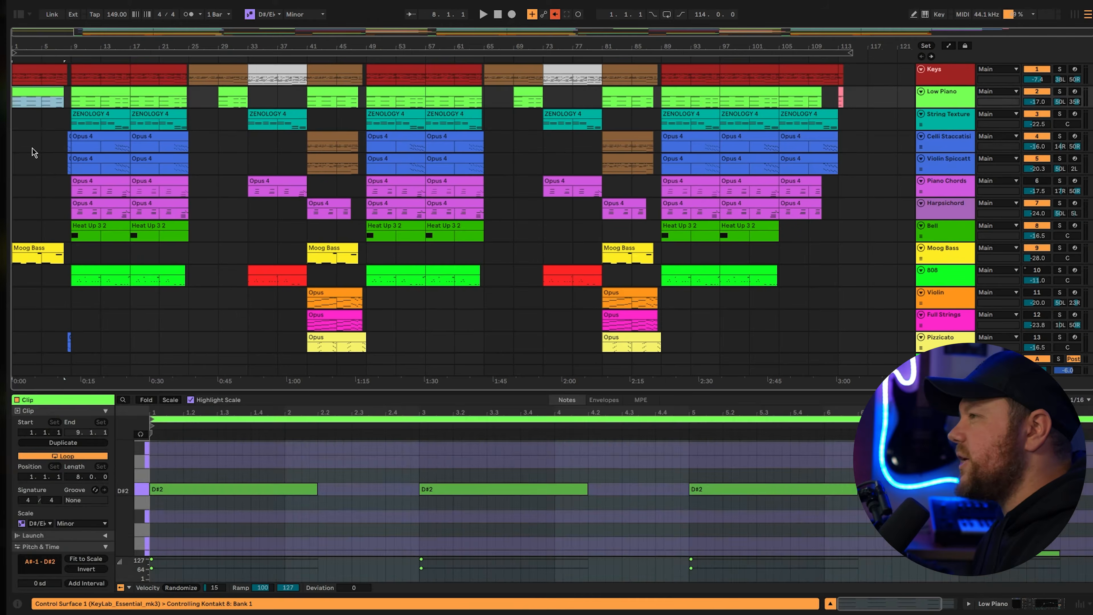
# Show the notes of the Keys intro clip at bar 1 and play back the arrangement.
pyautogui.click(32, 148)
pyautogui.click(33, 95)
pyautogui.click(43, 71)
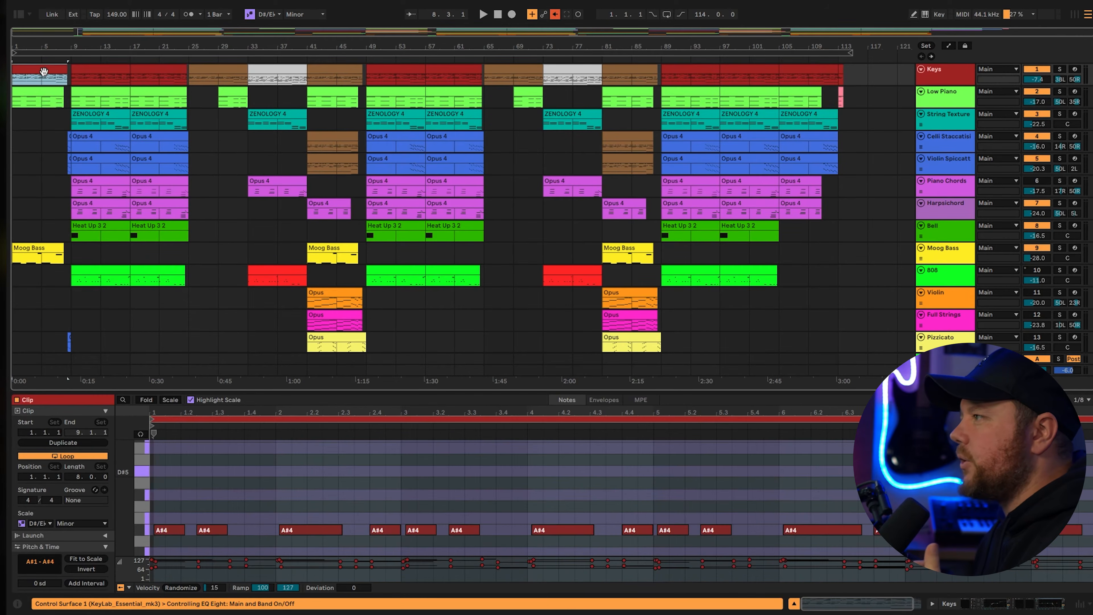
pyautogui.press('space')
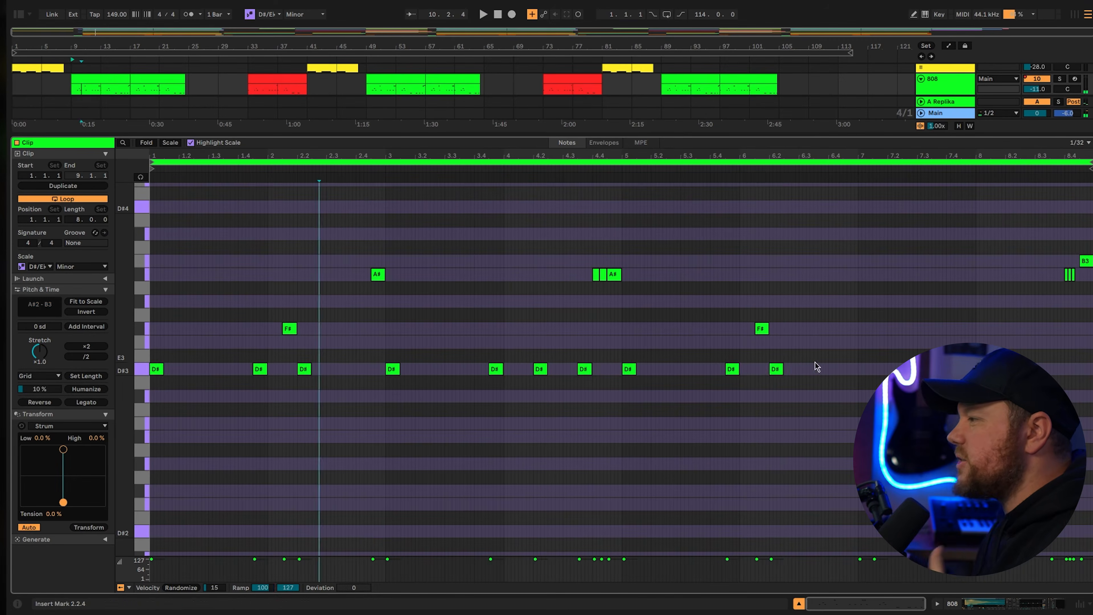
# Examine the 808 clip's D#3 notes and open the Kickstart 2 sidechain plug-in on the 808 track.
pyautogui.moveTo(817, 362); pyautogui.dragTo(123, 393)
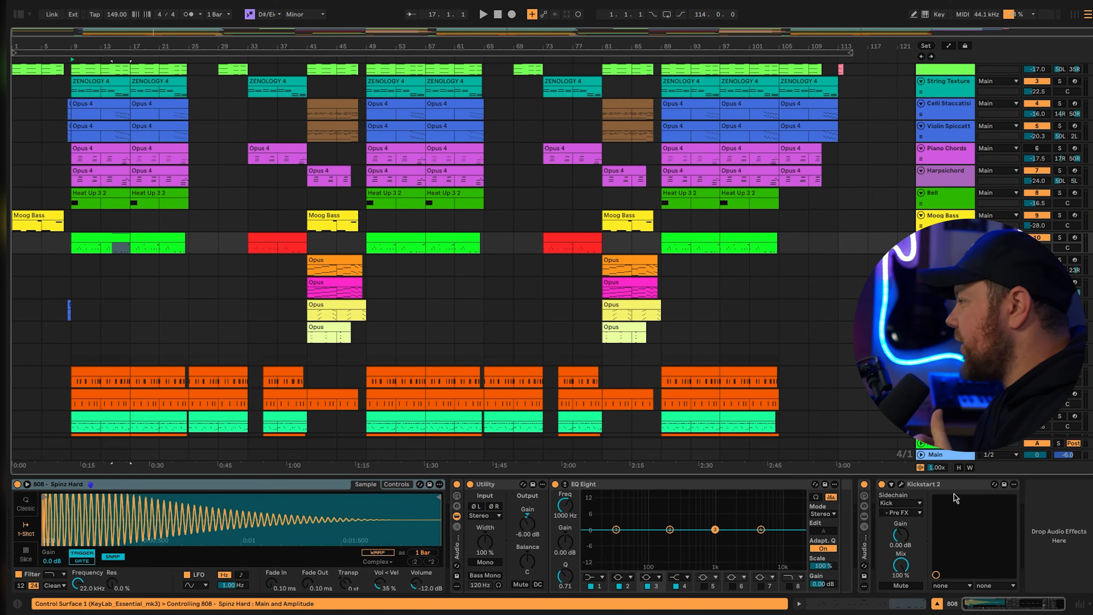
pyautogui.click(902, 484)
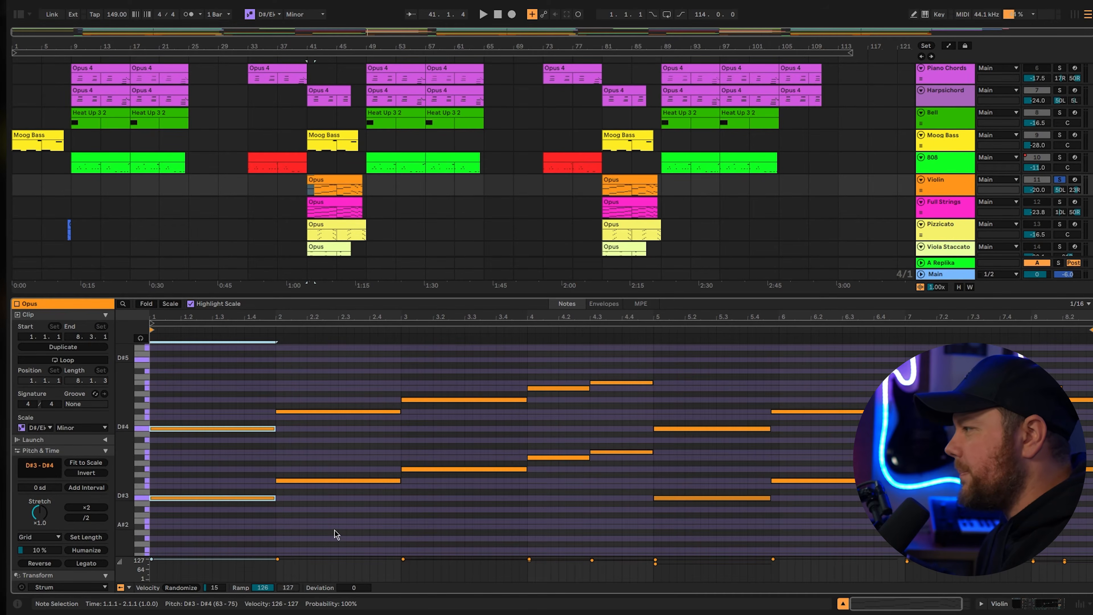
# Examine the Violin clip's octave-doubled melody notes from bar 41 and play back that section.
pyautogui.moveTo(339, 520); pyautogui.dragTo(464, 393)
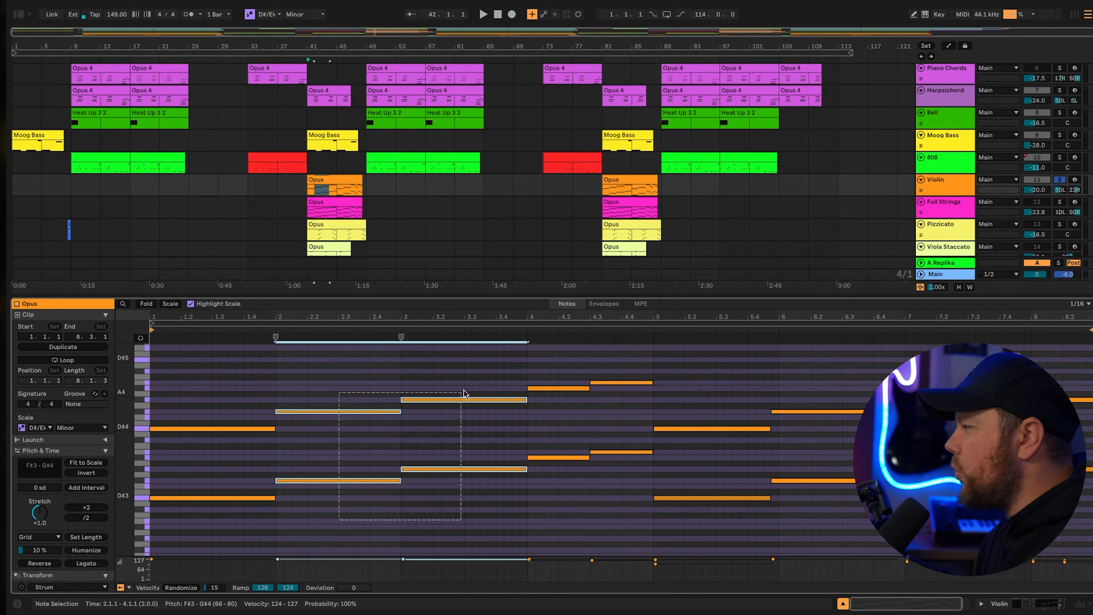
pyautogui.click(628, 475)
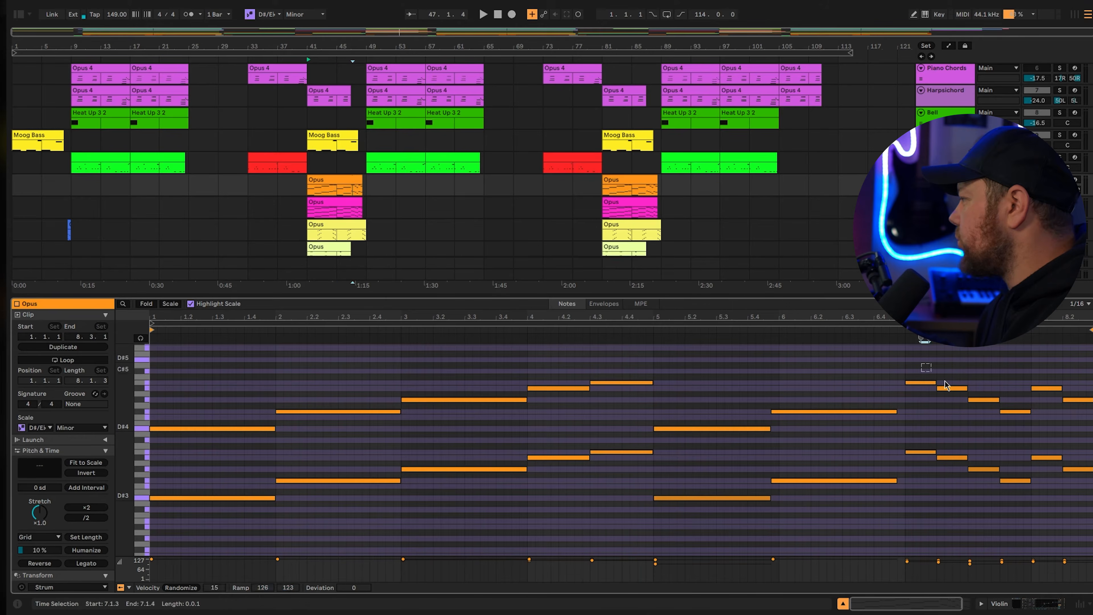
pyautogui.press('space')
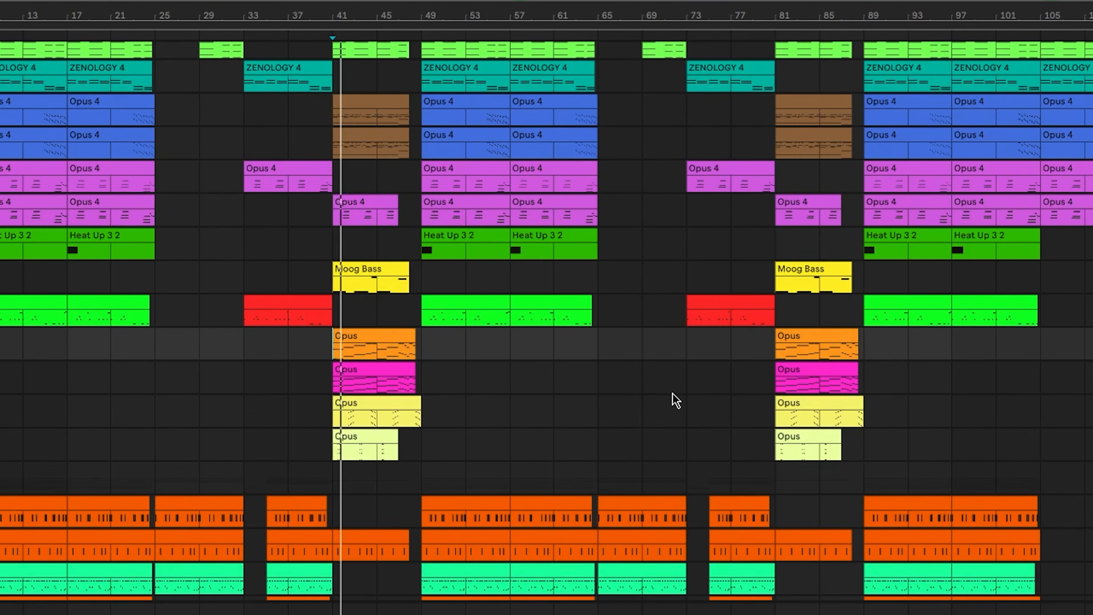
# Examine the Pizzicato clip's rising and falling runs and the Viola Staccato clip's paired notes from bar 41.
pyautogui.scroll(2, 676, 400)
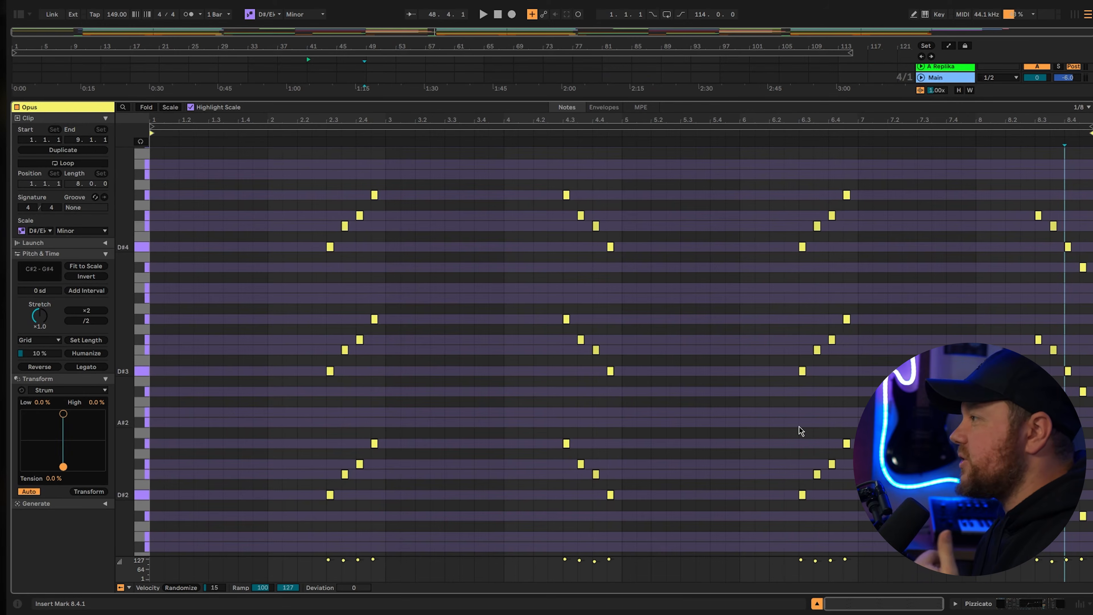
pyautogui.click(374, 194)
pyautogui.moveTo(355, 368); pyautogui.dragTo(333, 540)
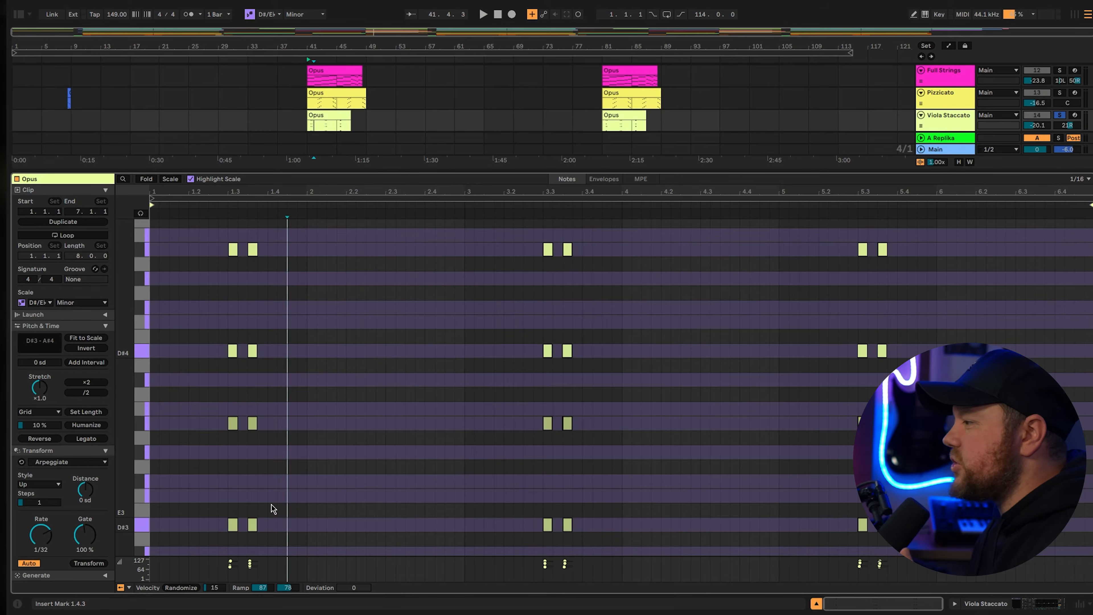
pyautogui.moveTo(271, 503); pyautogui.dragTo(206, 454)
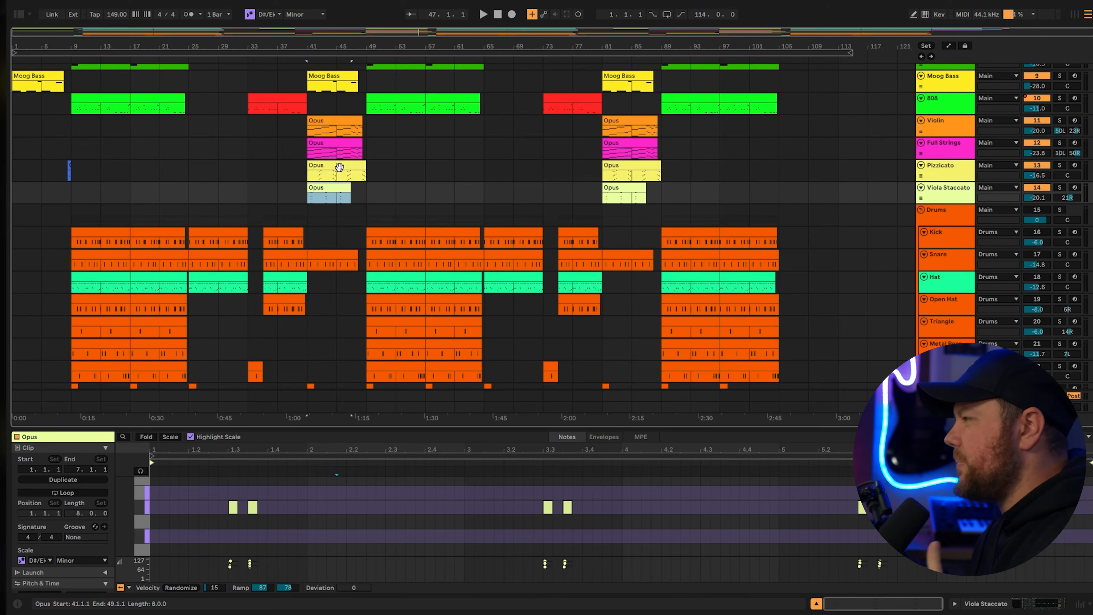
pyautogui.click(340, 164)
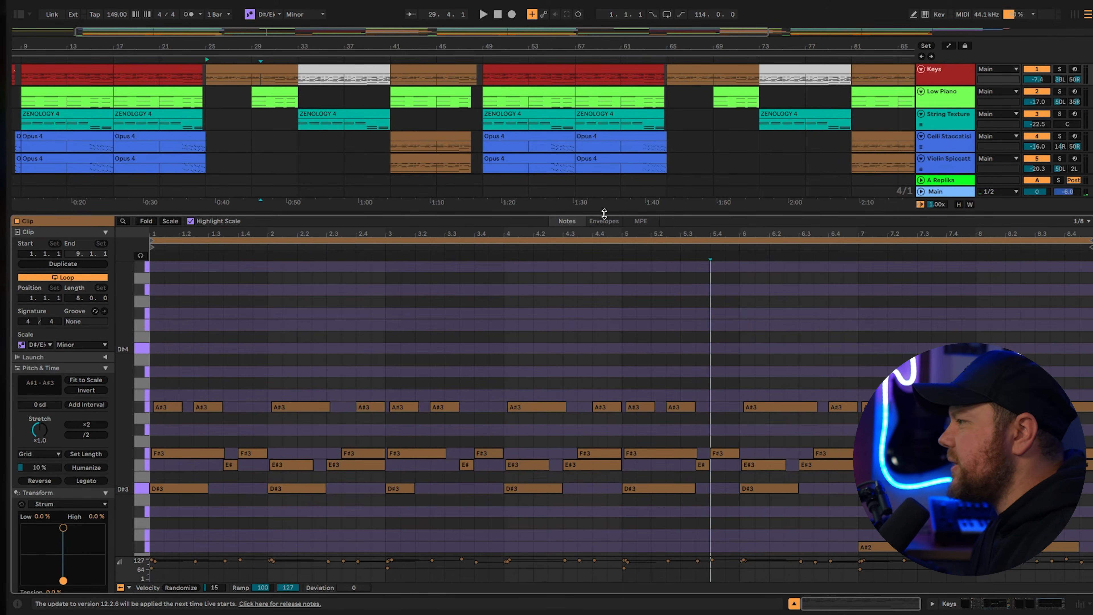
# Enlarge the note editor and examine the full note pattern of the Keys clip at bar 25.
pyautogui.moveTo(604, 213); pyautogui.dragTo(604, 70)
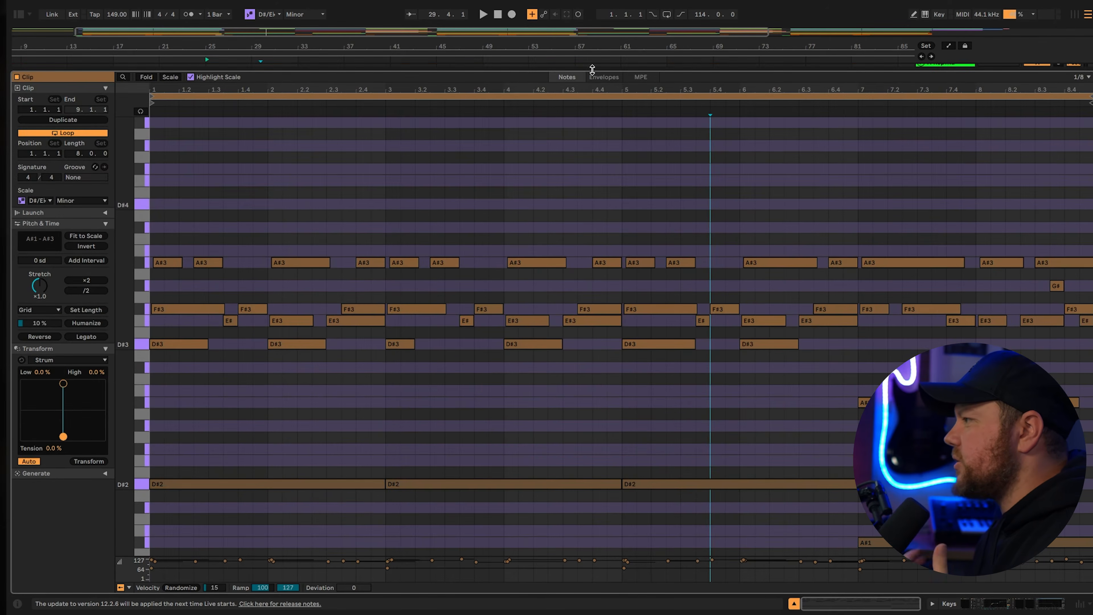
pyautogui.moveTo(1037, 244); pyautogui.dragTo(138, 104)
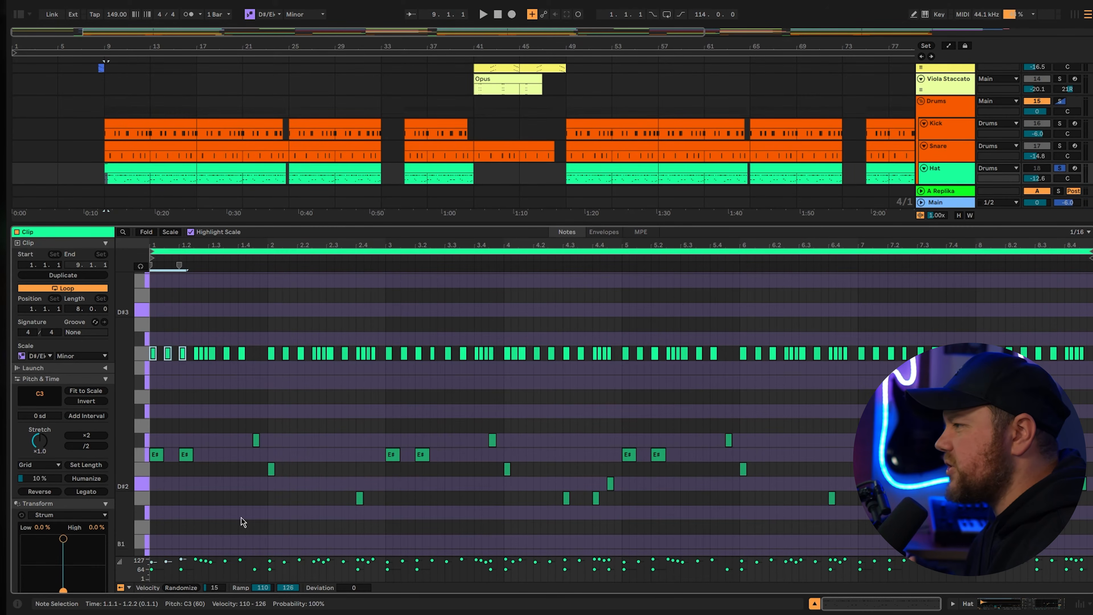
# Examine the Hat clip's pattern at bar 9, including the C3 hits and rolls and the lower-pitched notes.
pyautogui.moveTo(203, 359); pyautogui.dragTo(207, 359)
pyautogui.click(315, 395)
pyautogui.moveTo(617, 374); pyautogui.dragTo(594, 356)
pyautogui.click(584, 408)
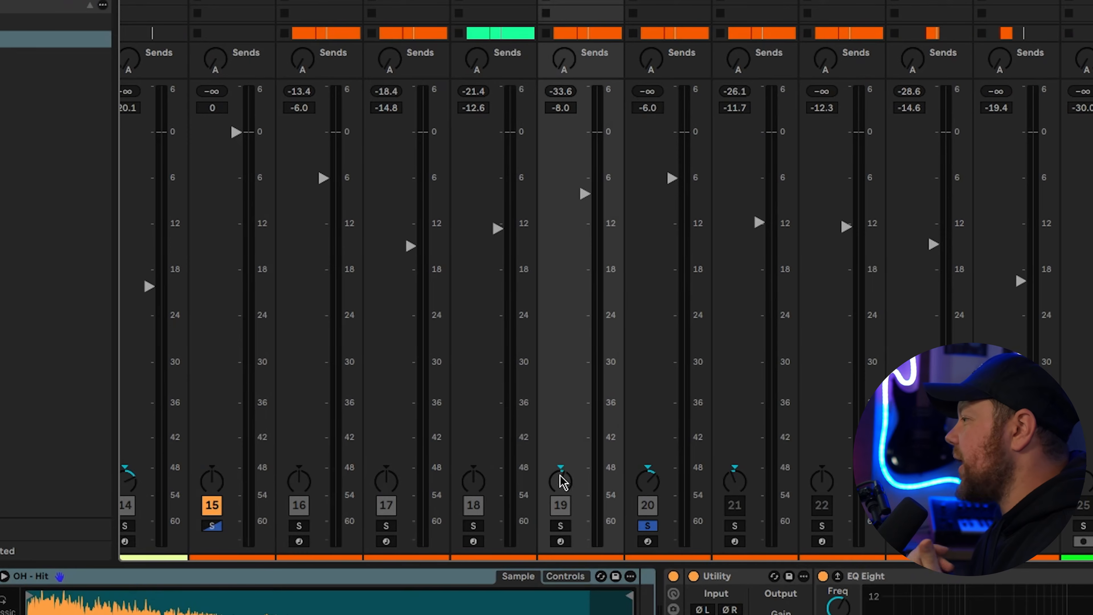
# Check the panning of the Open Hat and Triangle tracks in the mixer and return to the arrangement.
pyautogui.click(678, 3)
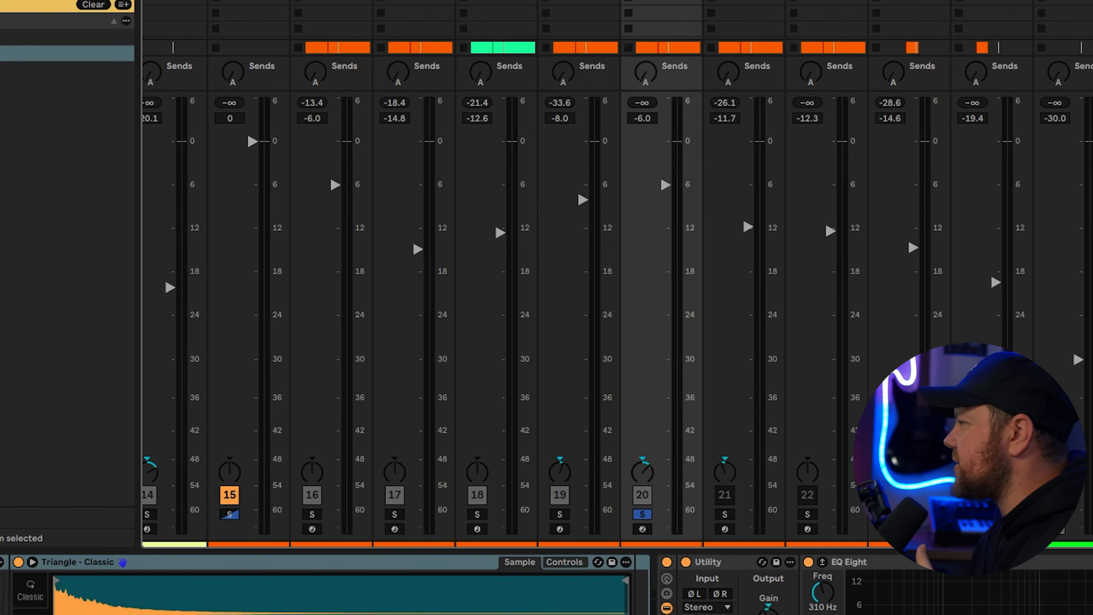
pyautogui.press('Tab')
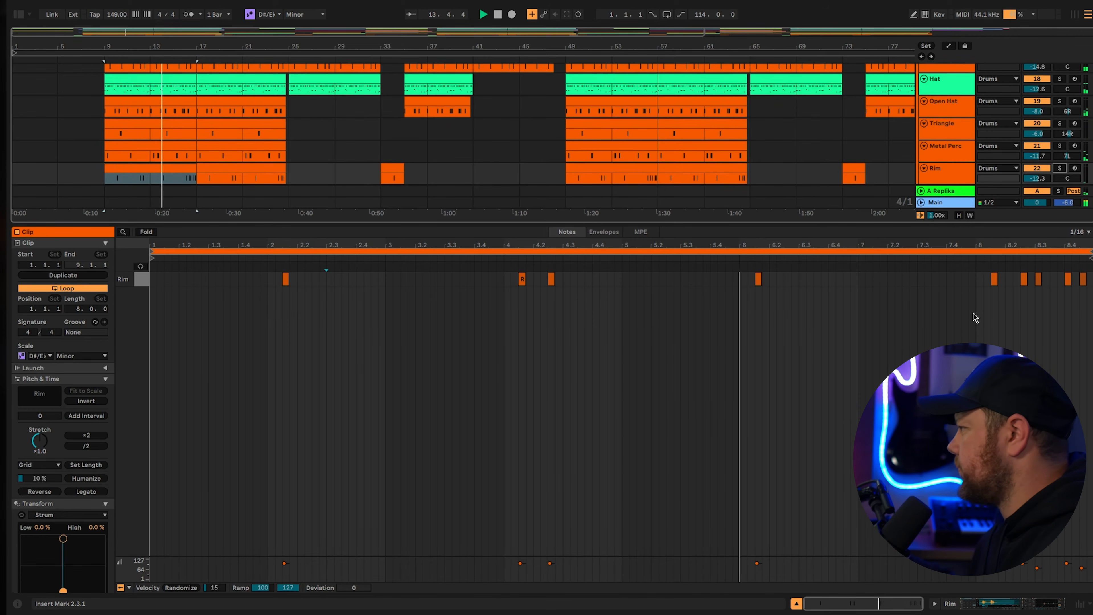
# Examine the Rim pattern and the Crash hit at bar 9, and play back the Crash with the full drums.
pyautogui.moveTo(975, 319); pyautogui.dragTo(1089, 264)
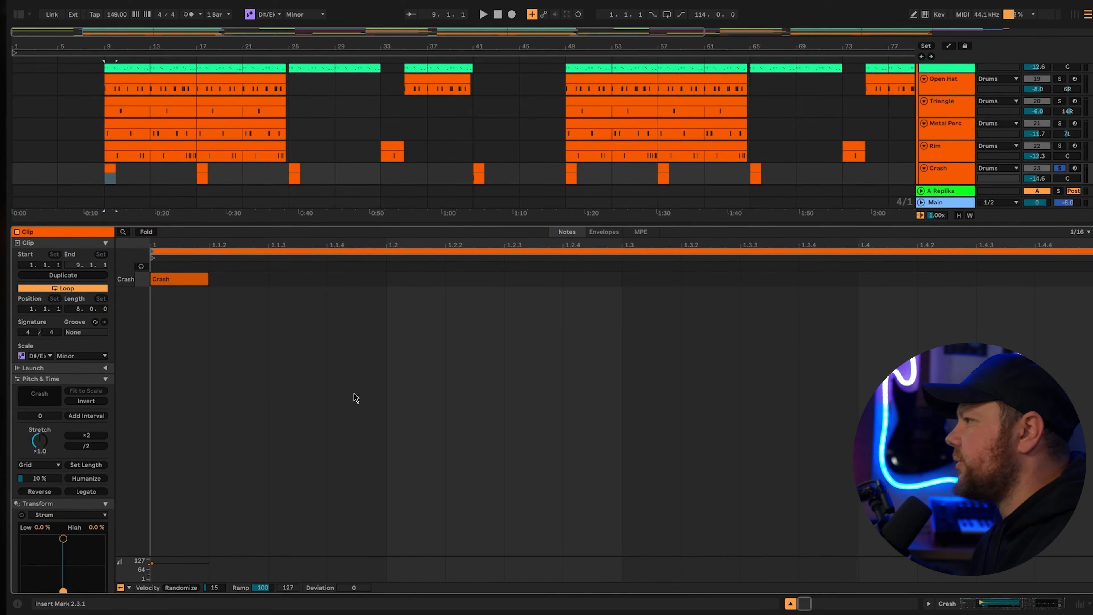
pyautogui.press('space')
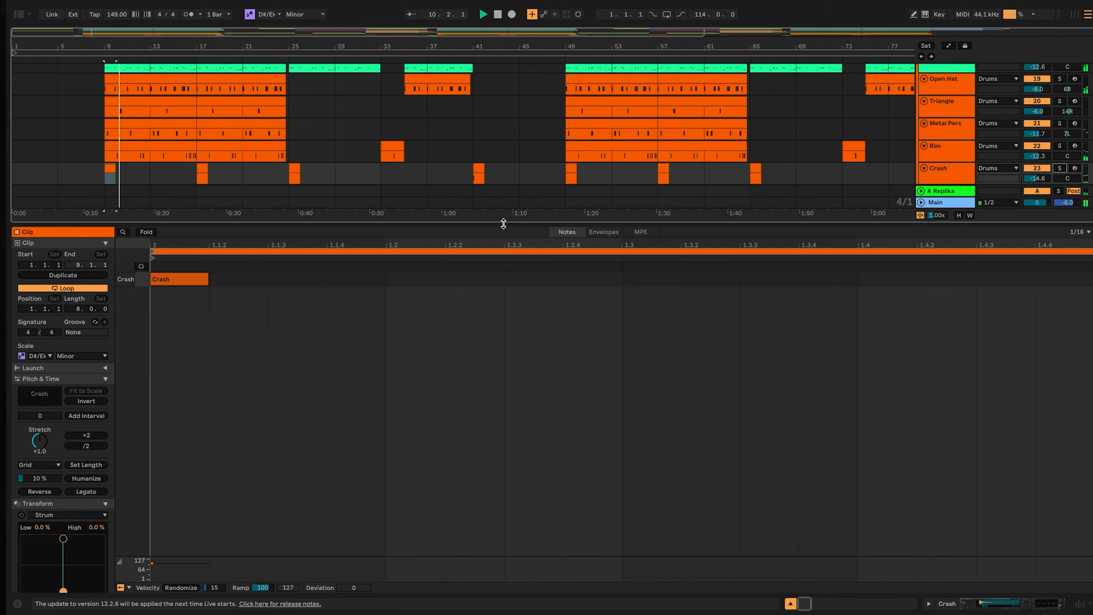
pyautogui.moveTo(503, 223); pyautogui.dragTo(503, 349)
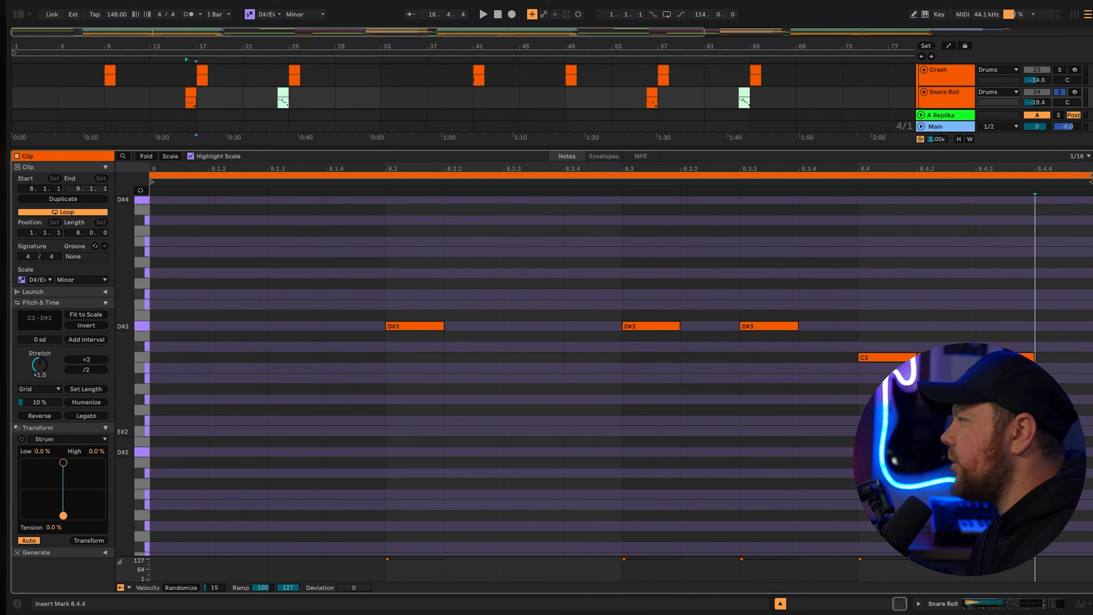
# Play back the Snare Roll fill at bar 16 and show and audition the Snare Roll clip at bar 24.
pyautogui.press('space')
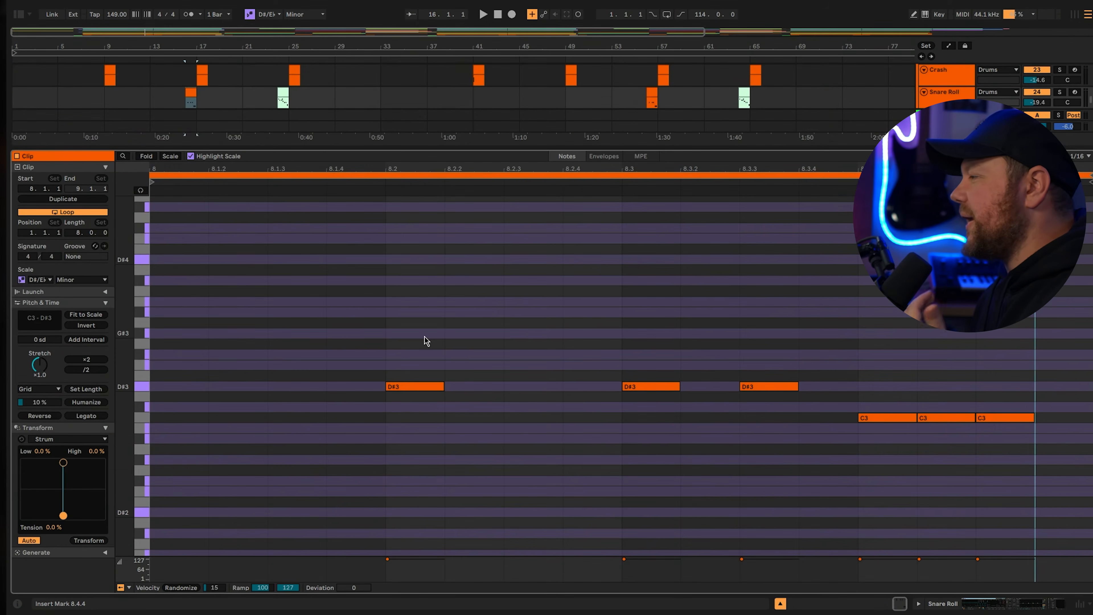
pyautogui.press('space')
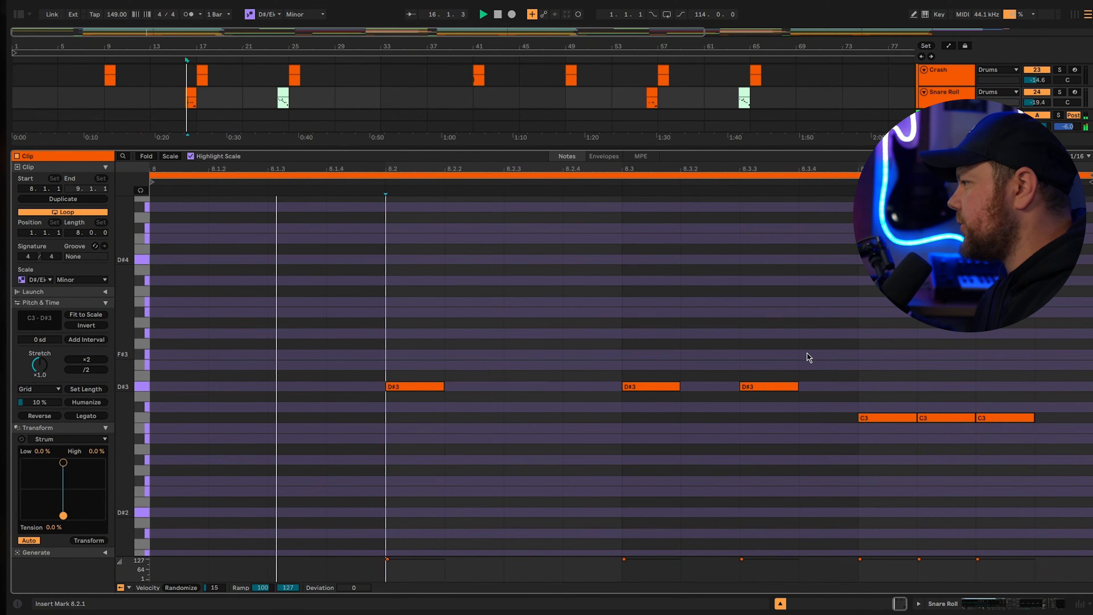
pyautogui.press('space')
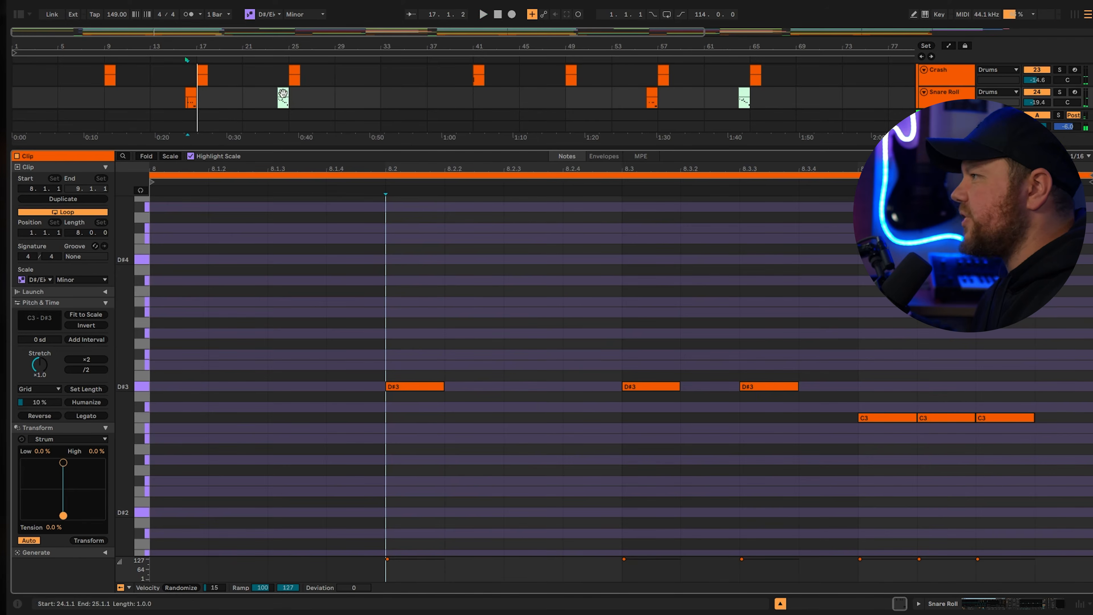
pyautogui.click(283, 92)
pyautogui.scroll(2, 563, 336)
pyautogui.scroll(1, 570, 336)
pyautogui.press('space')
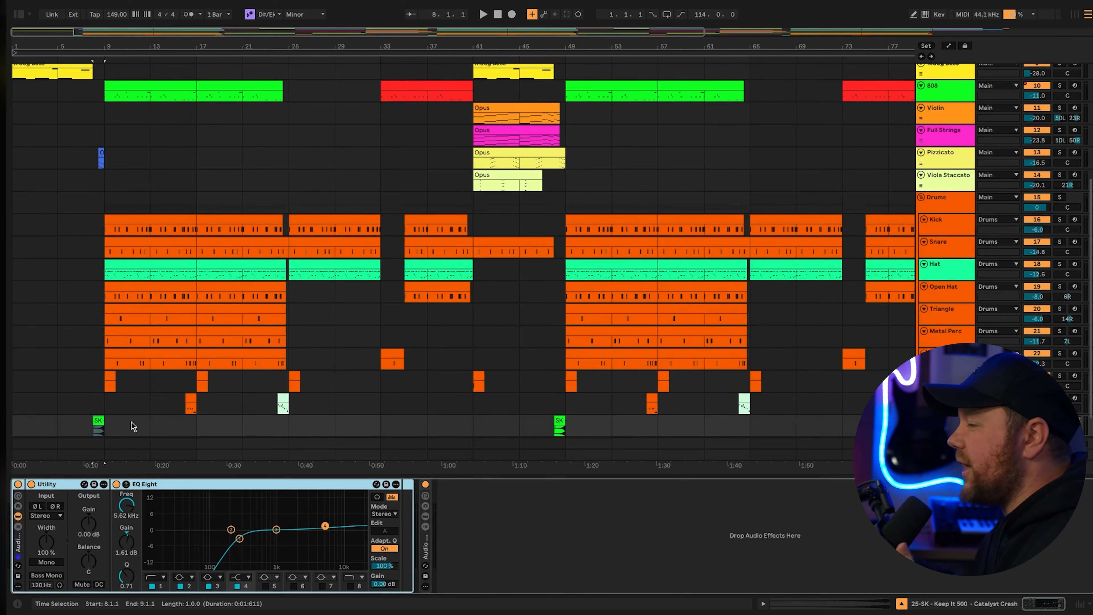
# Play back the drums from bar 9 and toggle the bx_townhouse Buss Compressor on the Drums group for comparison.
pyautogui.scroll(-2, 131, 422)
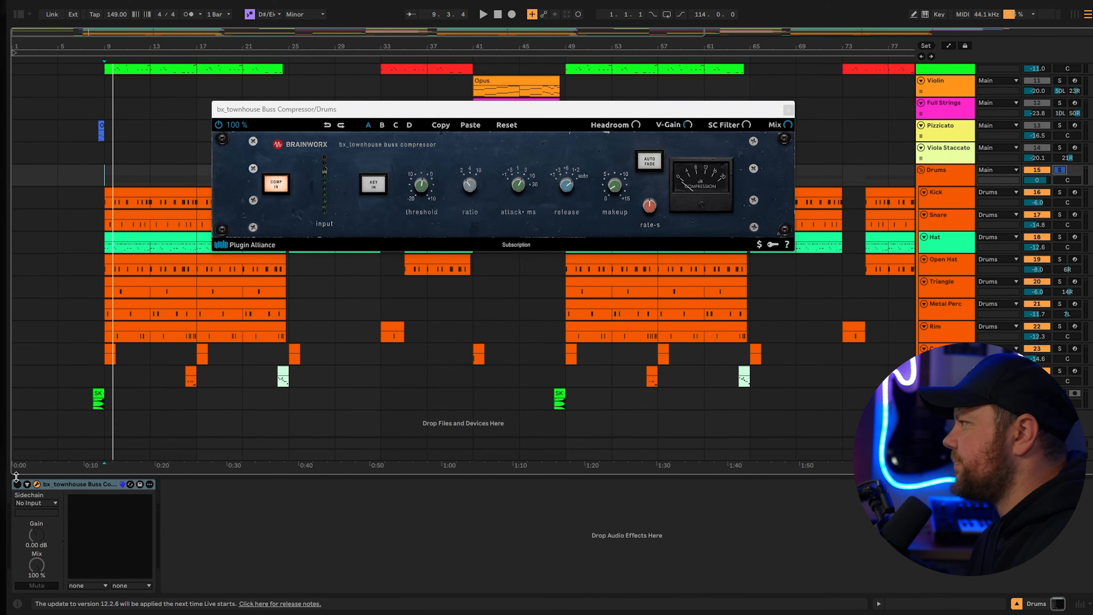
pyautogui.press('space')
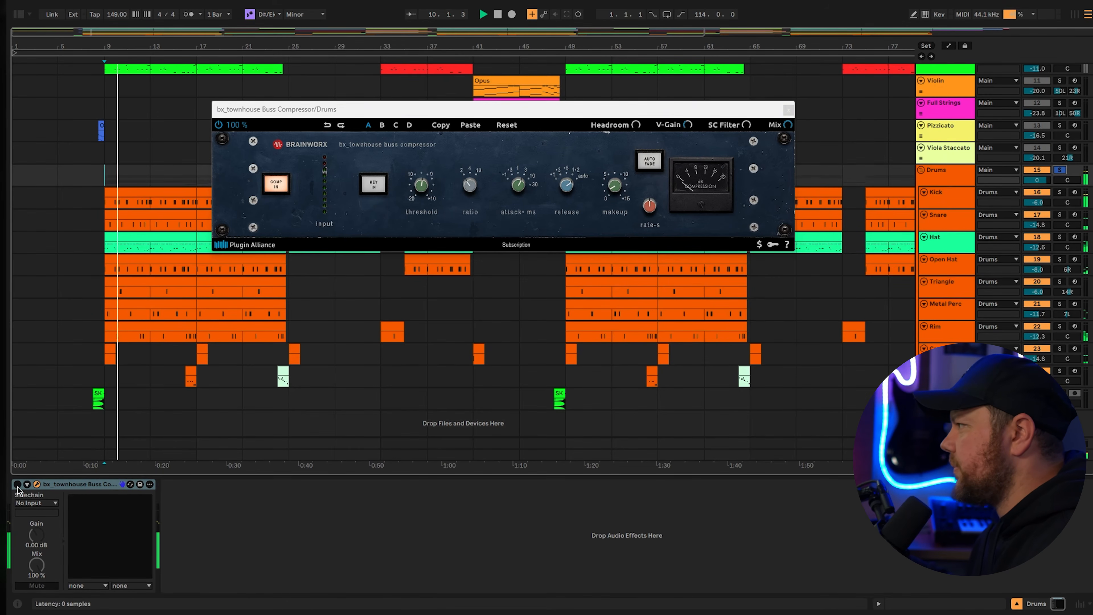
pyautogui.click(18, 484)
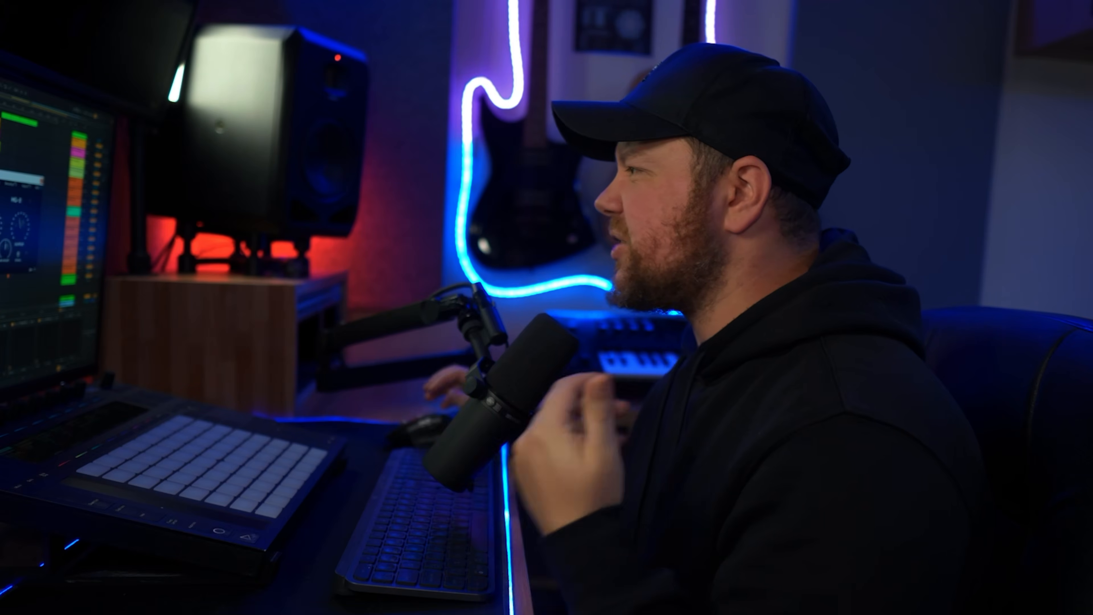
# Inspect the Main track's mastering plug-ins, open PAZ Analyzer alongside Tonal Balance Control 2, and play back the beat from bar 9.
pyautogui.click(569, 484)
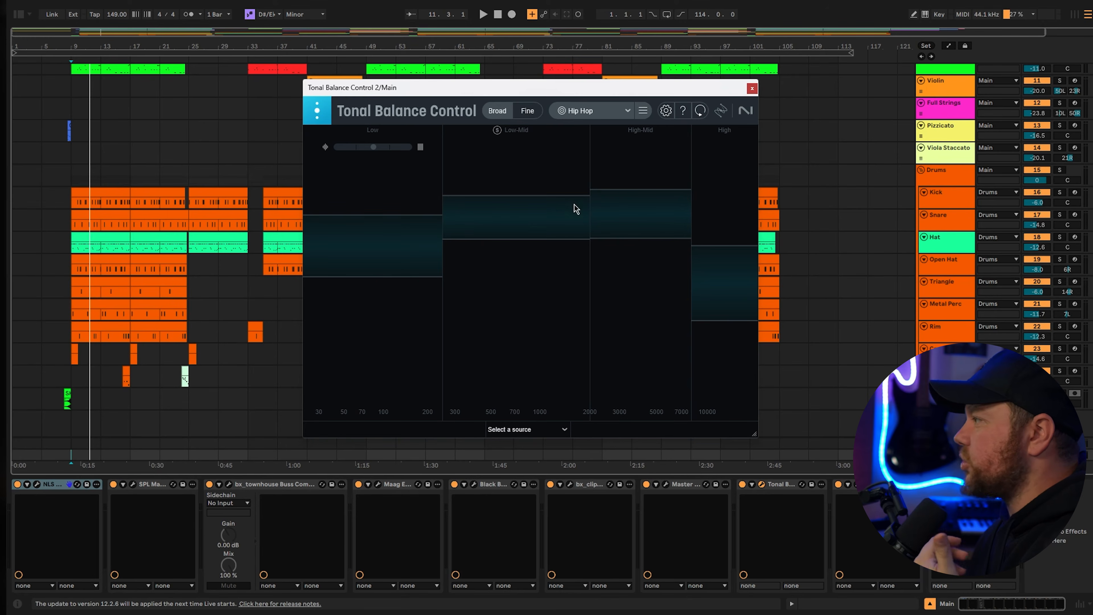
pyautogui.click(857, 484)
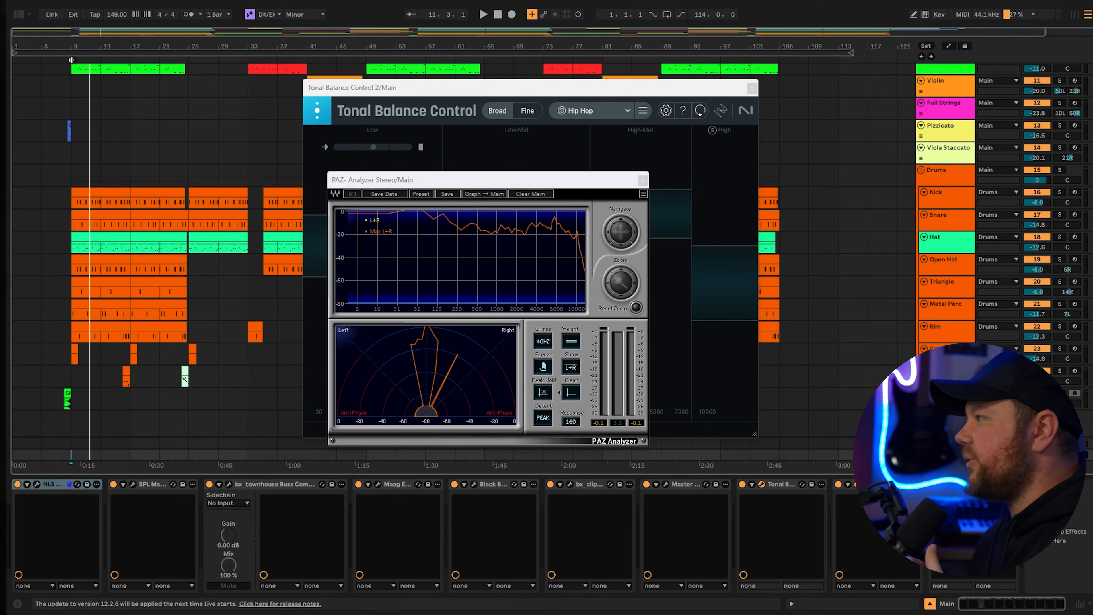
pyautogui.press('space')
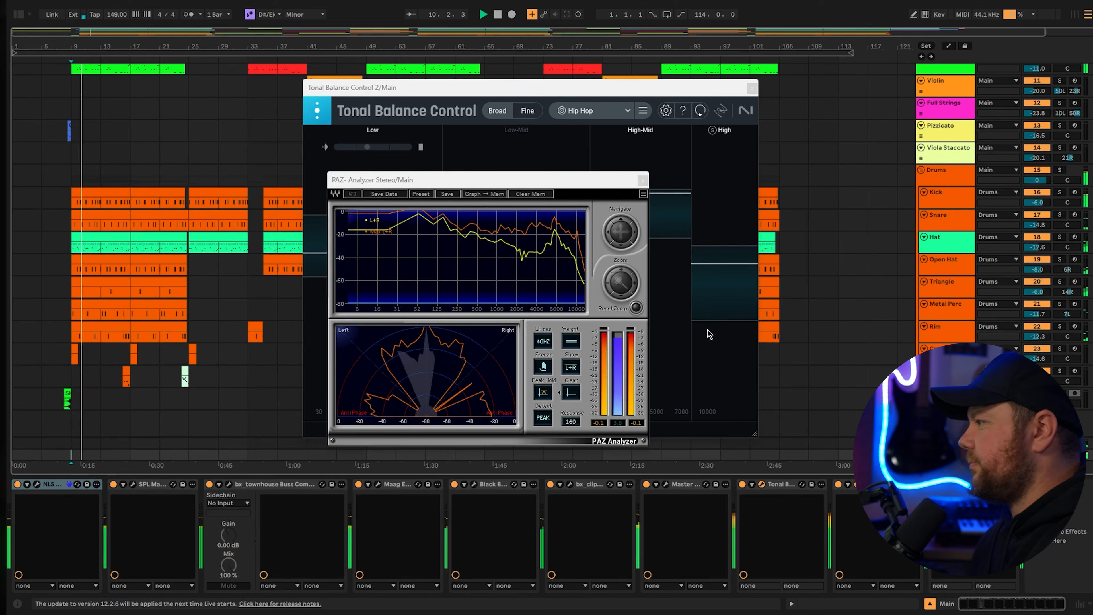